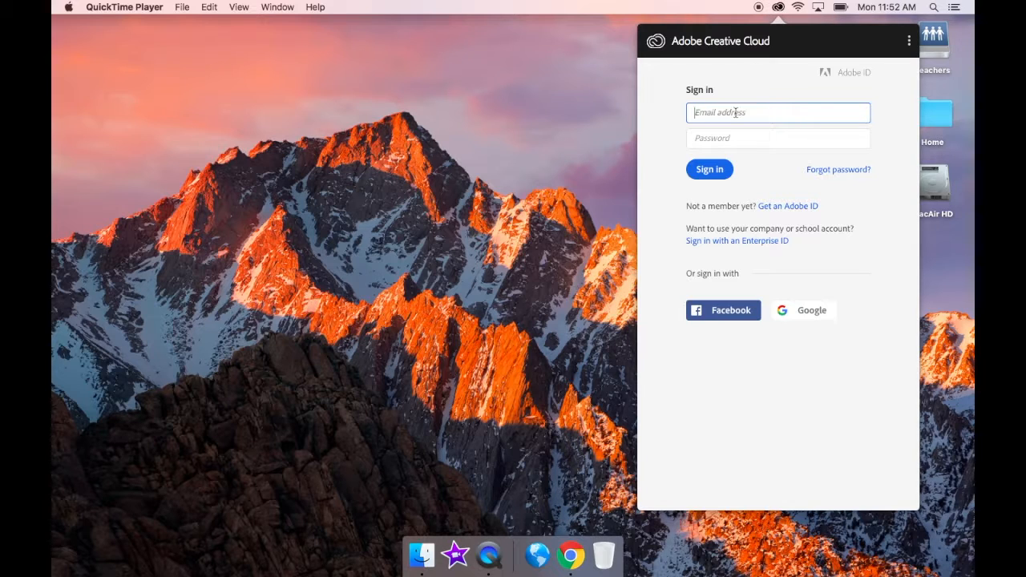
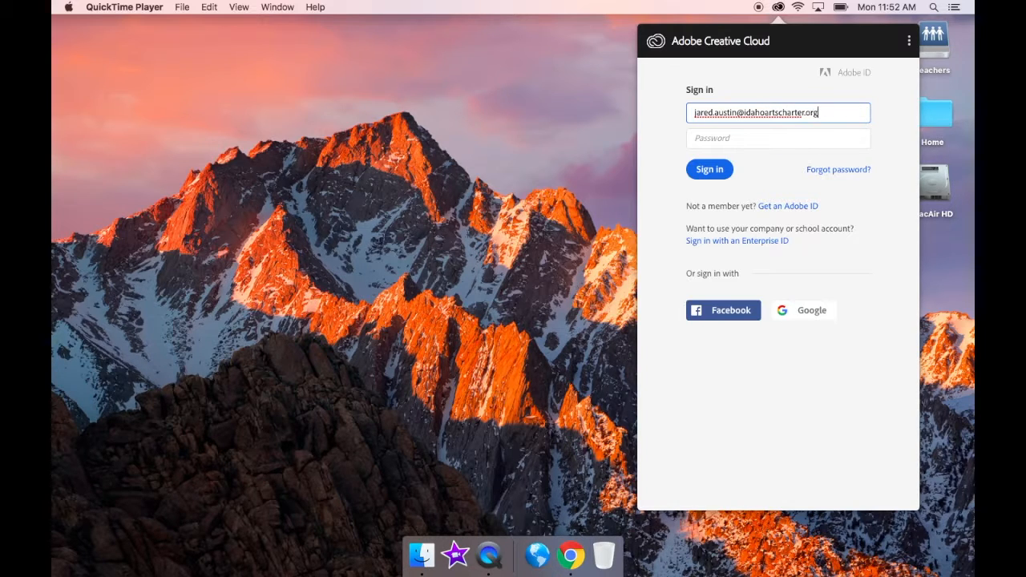
- Enter the account e-mail address and password in the Creative Cloud sign-in form and submit
{"action": "left_click", "coordinate": [740, 140]}
{"action": "type", "text": "****"}
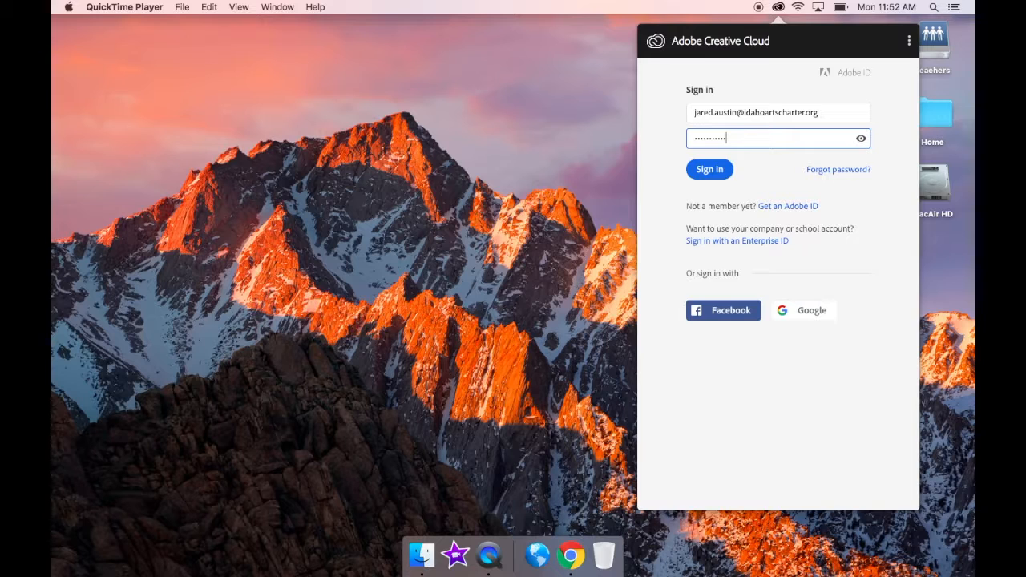
{"action": "key", "text": "Return"}
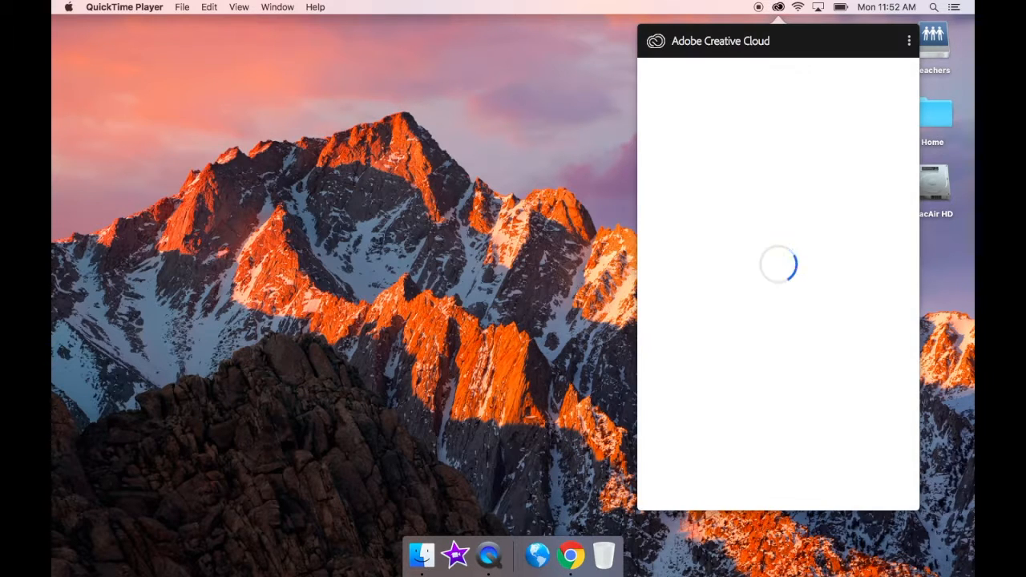
- From the Creative Cloud Apps list, launch Photoshop CC version 19.1.6
{"action": "left_click", "coordinate": [694, 73]}
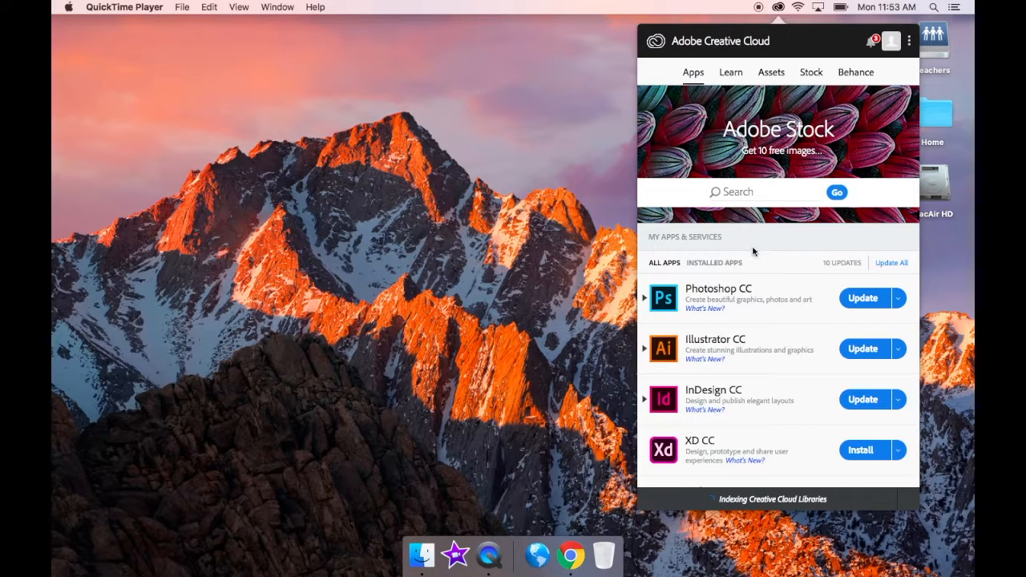
{"action": "scroll", "coordinate": [758, 257], "scroll_direction": "down", "scroll_amount": 3}
{"action": "scroll", "coordinate": [763, 266], "scroll_direction": "down", "scroll_amount": 5}
{"action": "scroll", "coordinate": [763, 265], "scroll_direction": "up", "scroll_amount": 6}
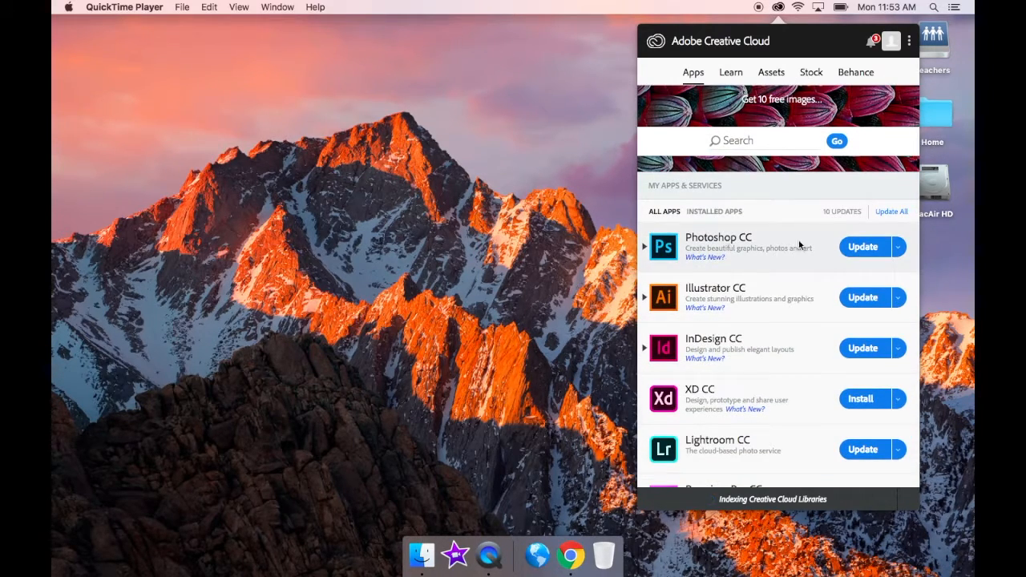
{"action": "left_click", "coordinate": [645, 248]}
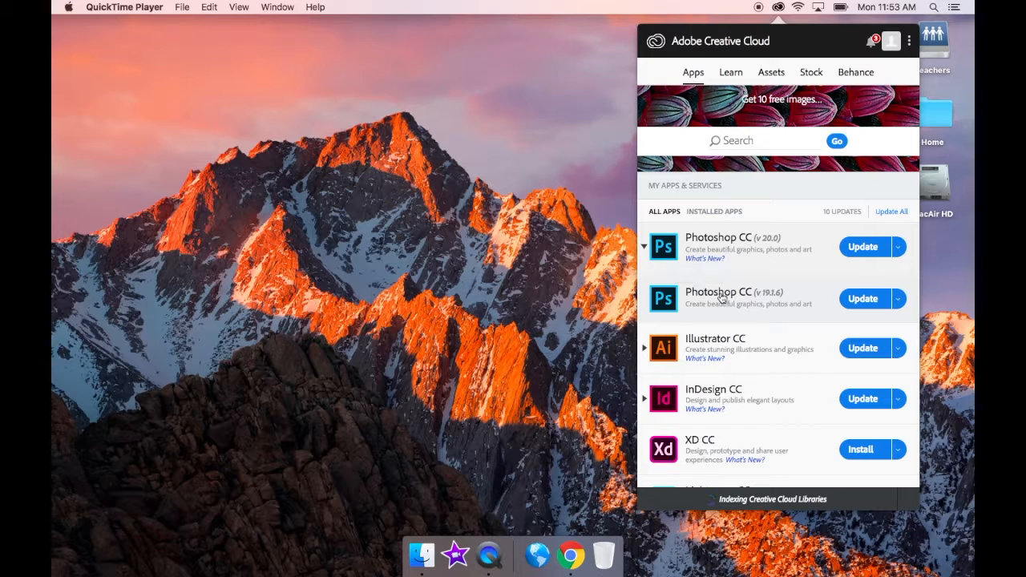
{"action": "left_click", "coordinate": [671, 305]}
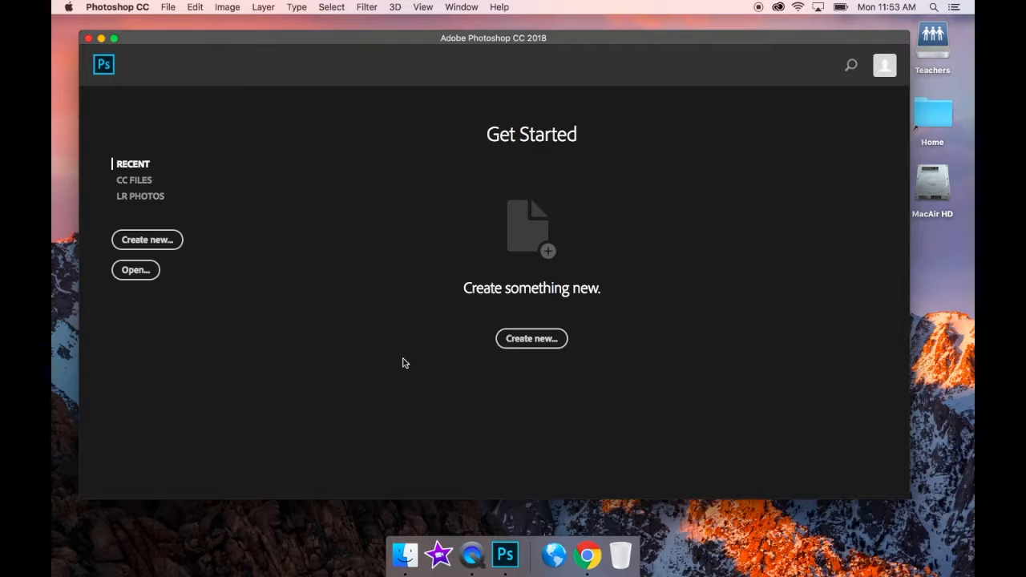
- Create a new portrait document, width 8.5 in, height 11 in, resolution 300 pixels/inch
{"action": "left_click", "coordinate": [533, 339]}
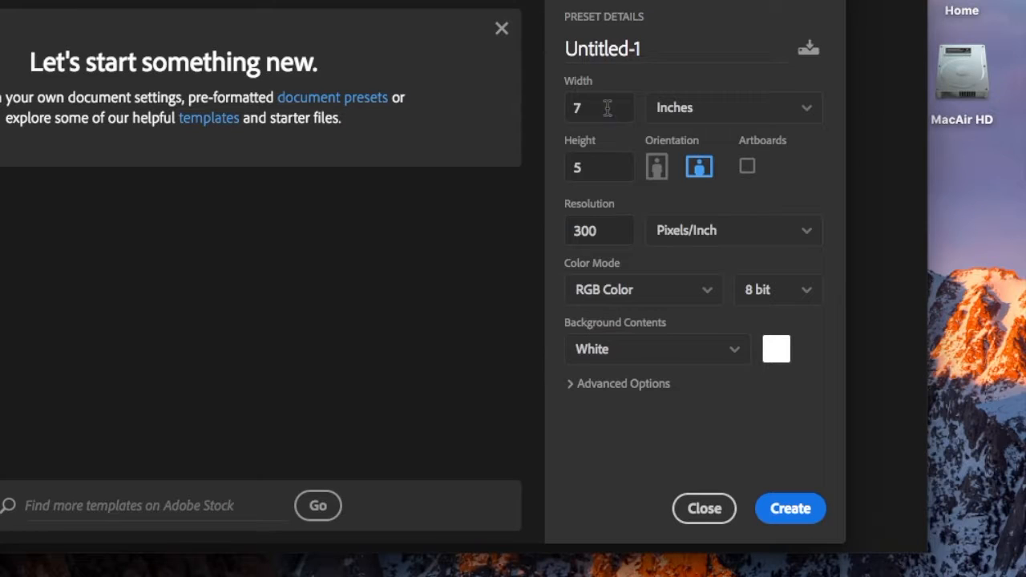
{"action": "left_click", "coordinate": [698, 207]}
{"action": "left_click", "coordinate": [589, 170]}
{"action": "left_click", "coordinate": [591, 100]}
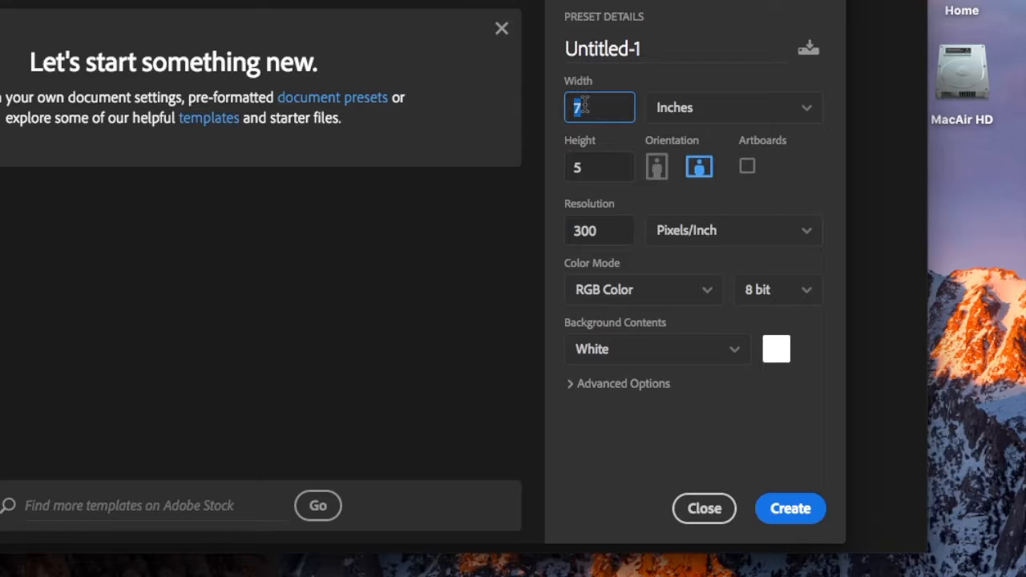
{"action": "type", "text": "8.5"}
{"action": "left_click", "coordinate": [576, 168]}
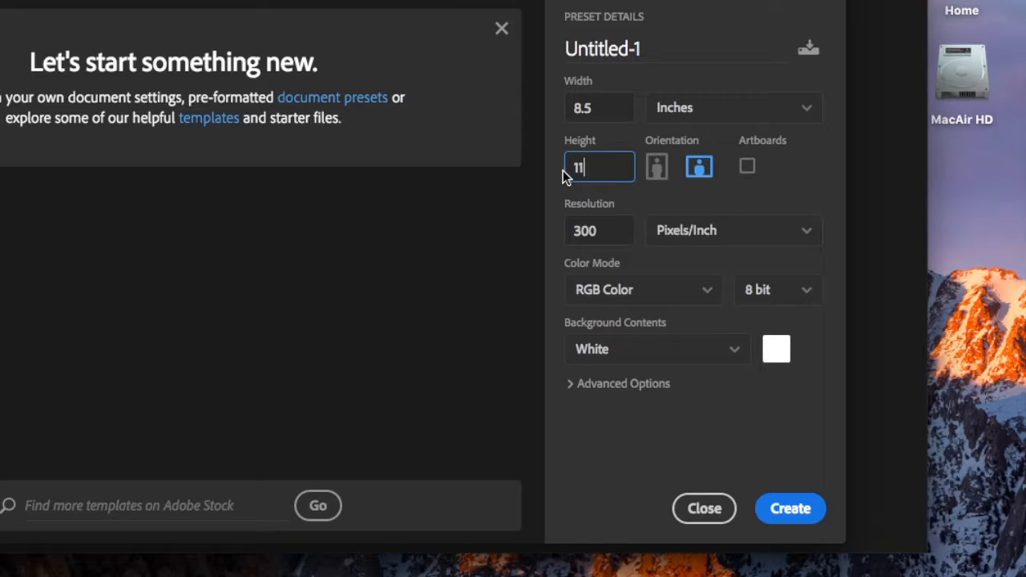
{"action": "left_click", "coordinate": [655, 181]}
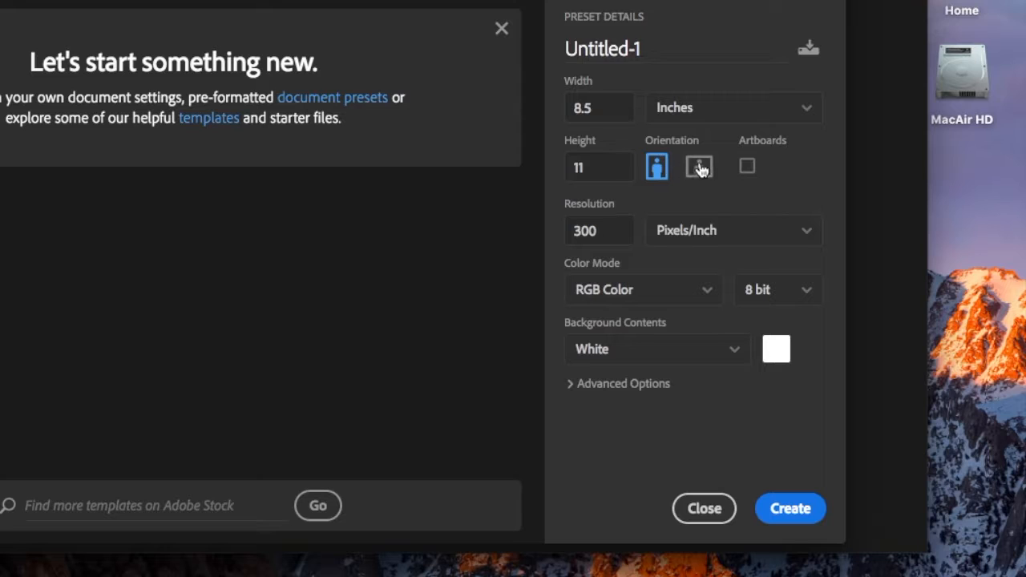
{"action": "double_click", "coordinate": [607, 232]}
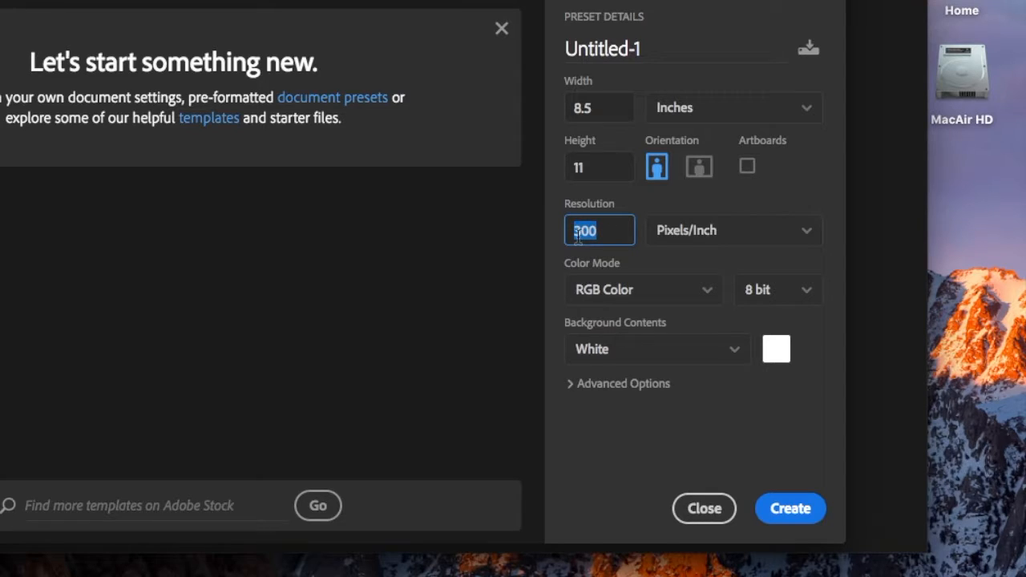
{"action": "type", "text": "300"}
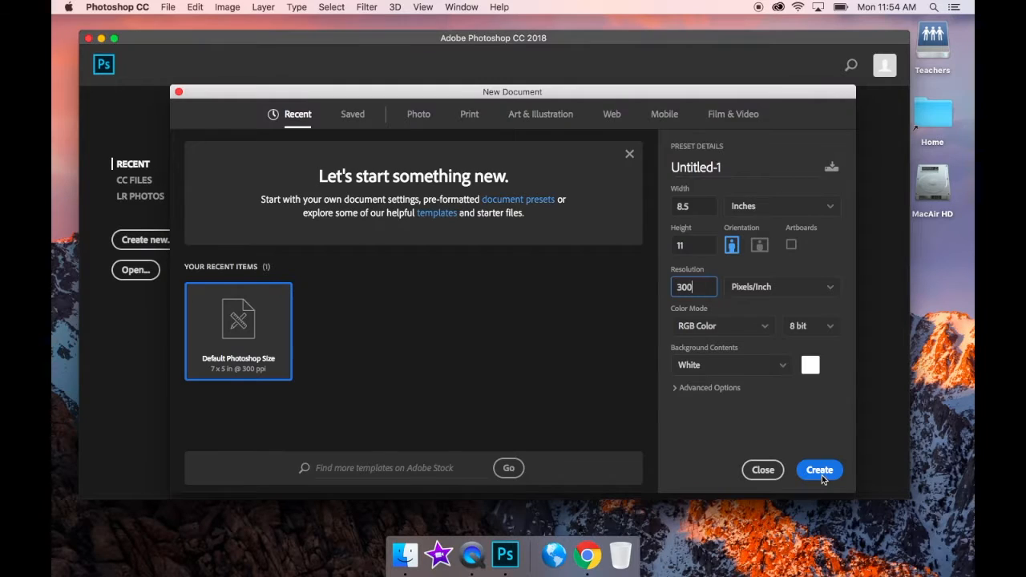
{"action": "left_click", "coordinate": [790, 509]}
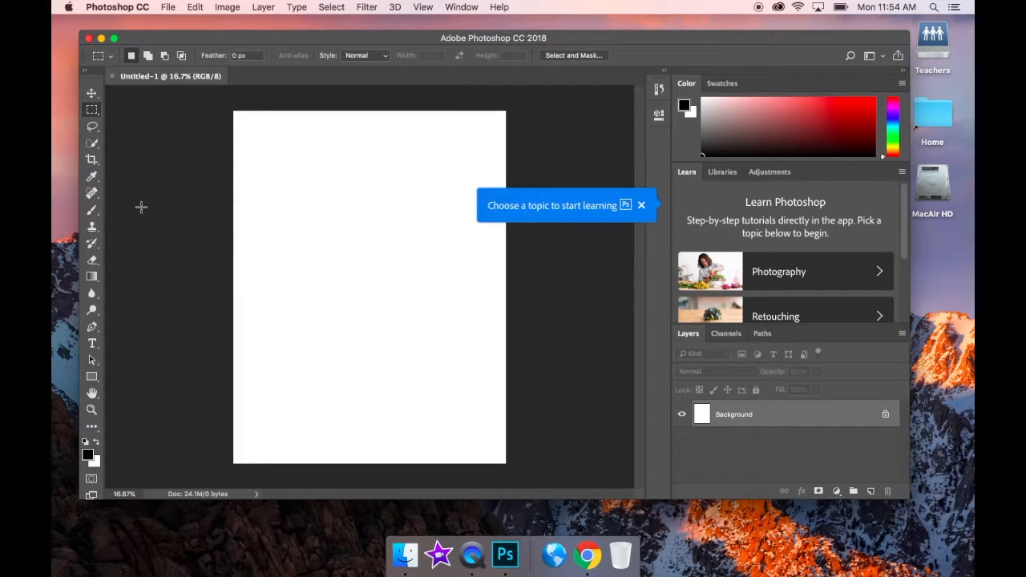
- Paint a black scribble with the Brush at 400 px, then bring up the foreground Color Picker
{"action": "left_click", "coordinate": [642, 207]}
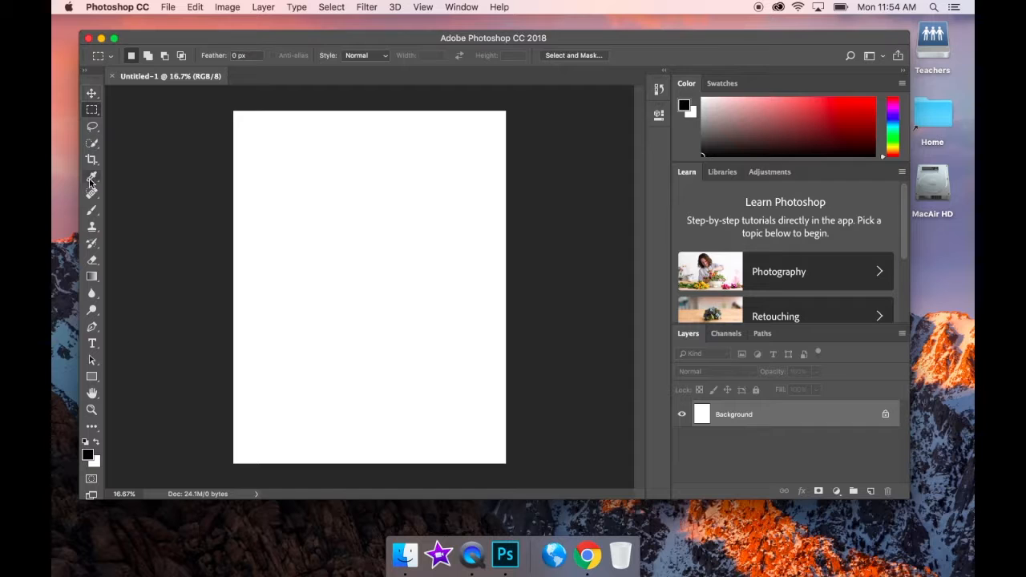
{"action": "left_click", "coordinate": [92, 213]}
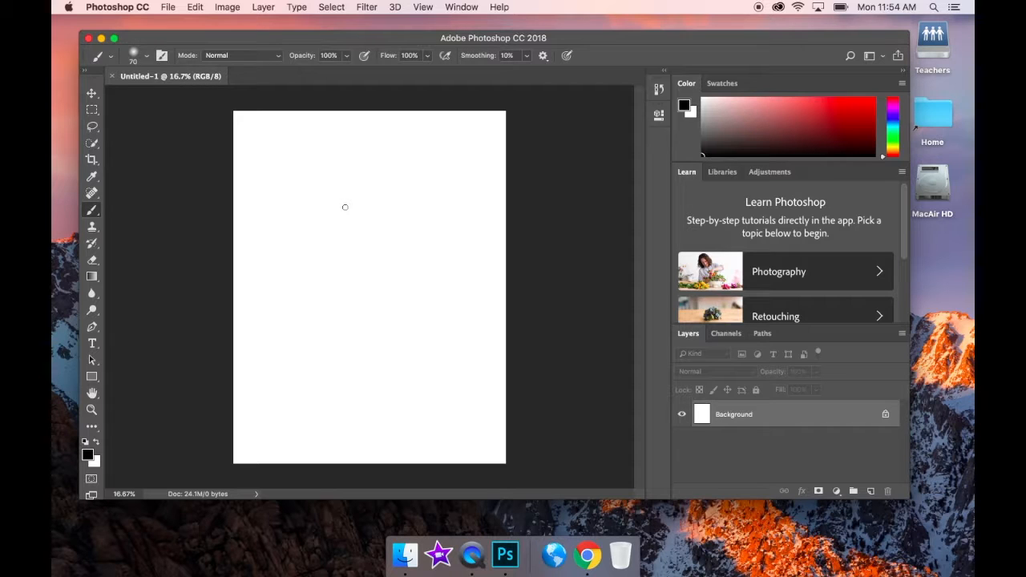
{"action": "key", "text": "bracketright"}
{"action": "key", "text": "bracketright"}
{"action": "key", "text": "bracketright"}
{"action": "key", "text": "bracketright"}
{"action": "key", "text": "bracketright"}
{"action": "key", "text": "bracketright"}
{"action": "key", "text": "bracketright"}
{"action": "key", "text": "bracketright"}
{"action": "key", "text": "bracketright"}
{"action": "key", "text": "bracketright"}
{"action": "key", "text": "bracketright"}
{"action": "key", "text": "bracketright"}
{"action": "key", "text": "bracketright"}
{"action": "key", "text": "bracketright"}
{"action": "key", "text": "bracketright"}
{"action": "key", "text": "bracketright"}
{"action": "key", "text": "bracketright"}
{"action": "key", "text": "bracketright"}
{"action": "key", "text": "bracketright"}
{"action": "key", "text": "bracketright"}
{"action": "key", "text": "bracketleft"}
{"action": "key", "text": "bracketleft"}
{"action": "key", "text": "bracketleft"}
{"action": "key", "text": "bracketleft"}
{"action": "key", "text": "bracketleft"}
{"action": "key", "text": "bracketleft"}
{"action": "key", "text": "bracketleft"}
{"action": "key", "text": "bracketleft"}
{"action": "key", "text": "bracketleft"}
{"action": "key", "text": "bracketleft"}
{"action": "key", "text": "bracketleft"}
{"action": "mouse_move", "coordinate": [321, 196]}
{"action": "left_mouse_down"}
{"action": "mouse_move", "coordinate": [354, 227]}
{"action": "mouse_move", "coordinate": [396, 224]}
{"action": "mouse_move", "coordinate": [398, 237]}
{"action": "mouse_move", "coordinate": [336, 298]}
{"action": "mouse_move", "coordinate": [298, 274]}
{"action": "mouse_move", "coordinate": [277, 240]}
{"action": "mouse_move", "coordinate": [329, 216]}
{"action": "mouse_move", "coordinate": [355, 216]}
{"action": "mouse_move", "coordinate": [363, 234]}
{"action": "mouse_move", "coordinate": [405, 220]}
{"action": "left_mouse_up"}
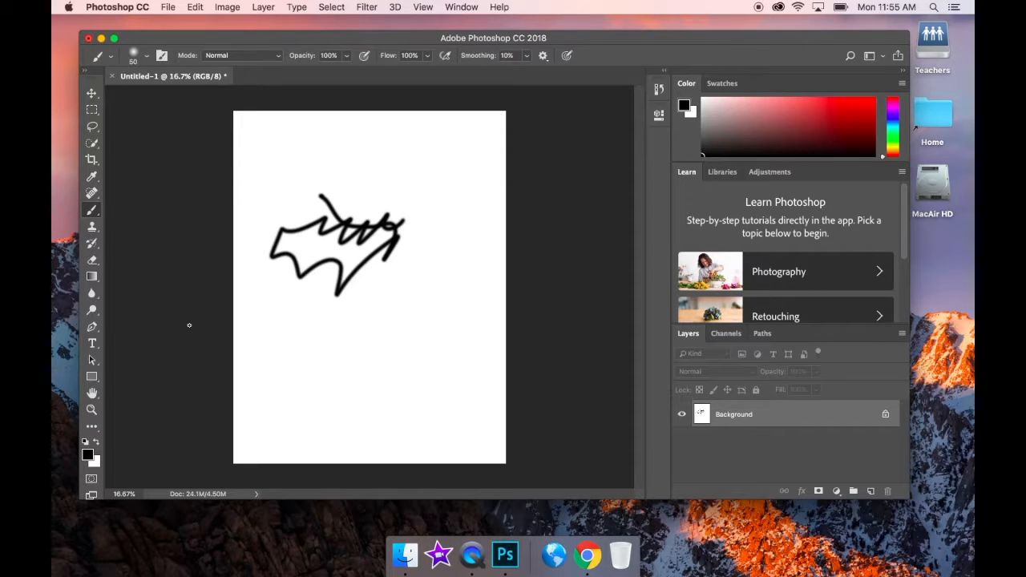
{"action": "left_click", "coordinate": [88, 456]}
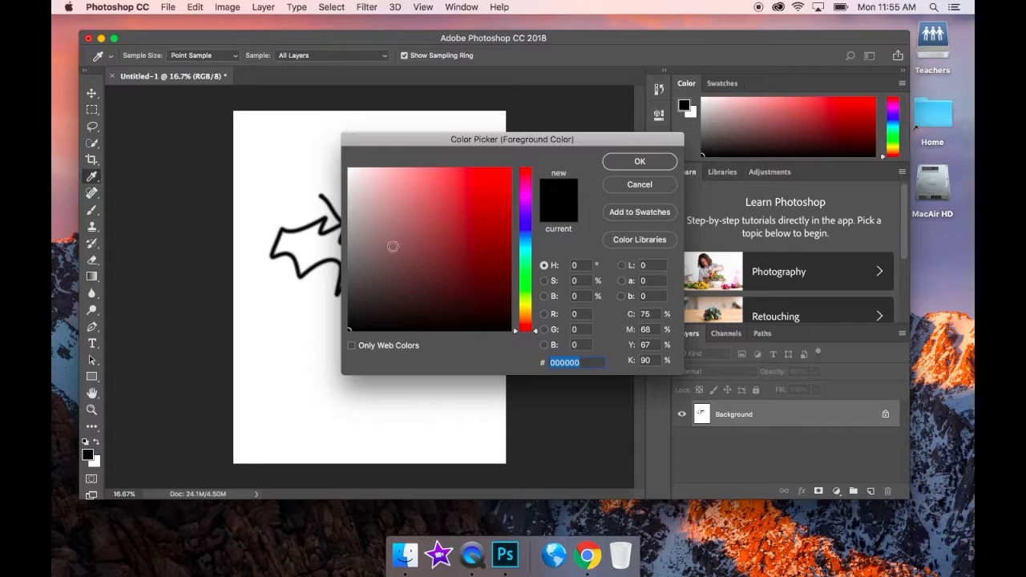
- Set the foreground colour to teal 2ed6c4 and paint a teal zigzag over the black scribble
{"action": "mouse_move", "coordinate": [530, 329]}
{"action": "left_mouse_down"}
{"action": "mouse_move", "coordinate": [530, 178]}
{"action": "mouse_move", "coordinate": [531, 220]}
{"action": "left_mouse_up"}
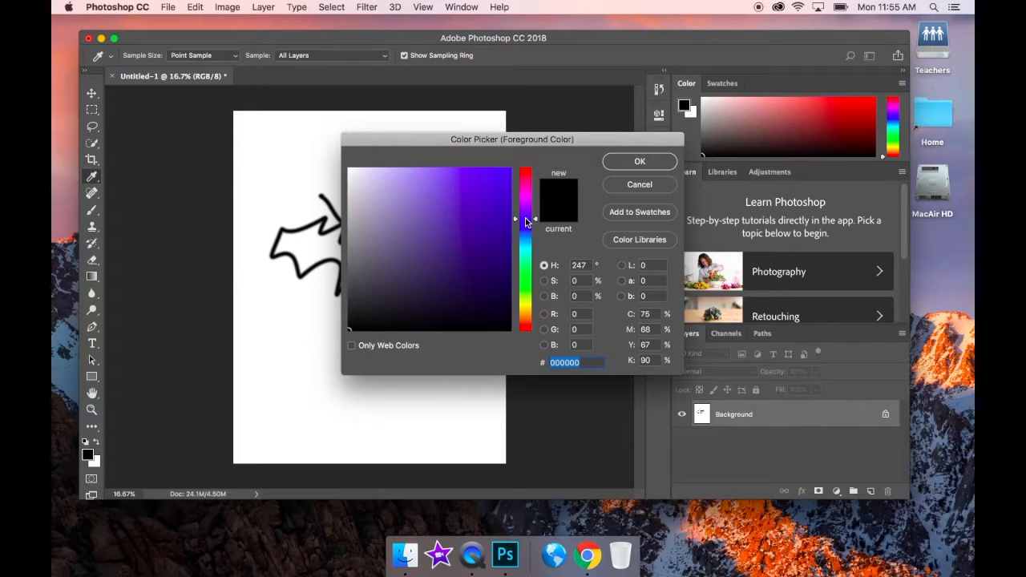
{"action": "left_click", "coordinate": [360, 185]}
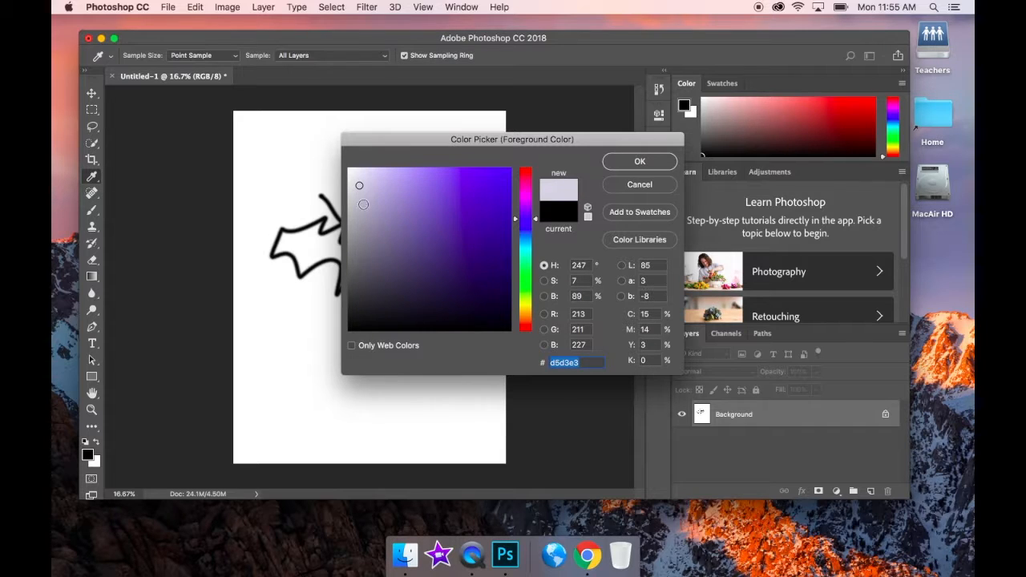
{"action": "left_click_drag", "start_coordinate": [506, 210], "coordinate": [508, 164]}
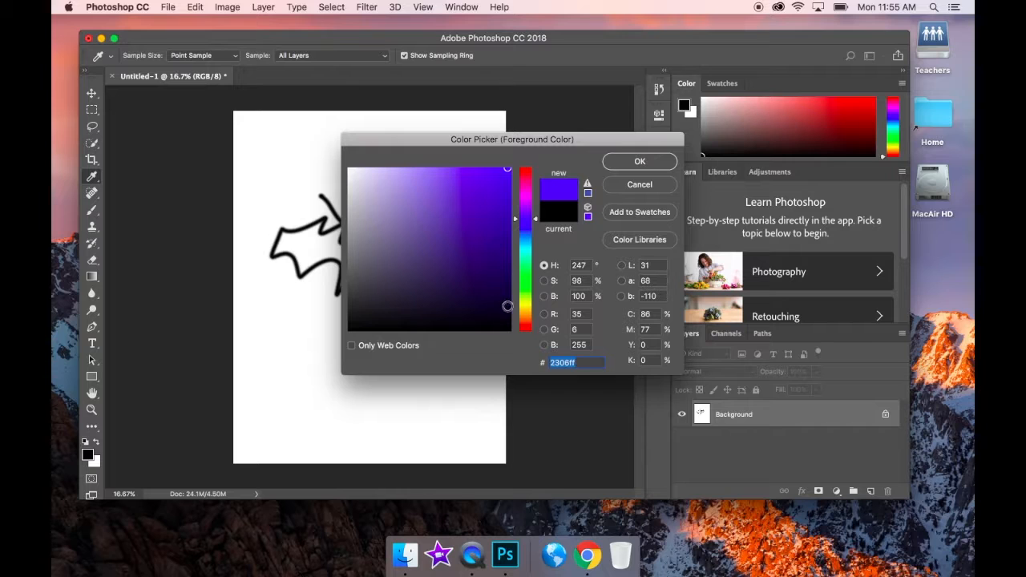
{"action": "mouse_move", "coordinate": [506, 170]}
{"action": "left_mouse_down"}
{"action": "mouse_move", "coordinate": [497, 293]}
{"action": "mouse_move", "coordinate": [498, 275]}
{"action": "mouse_move", "coordinate": [355, 179]}
{"action": "mouse_move", "coordinate": [371, 291]}
{"action": "mouse_move", "coordinate": [422, 243]}
{"action": "mouse_move", "coordinate": [371, 296]}
{"action": "mouse_move", "coordinate": [476, 194]}
{"action": "left_mouse_up"}
{"action": "left_click", "coordinate": [536, 214]}
{"action": "left_click_drag", "start_coordinate": [535, 214], "coordinate": [535, 254]}
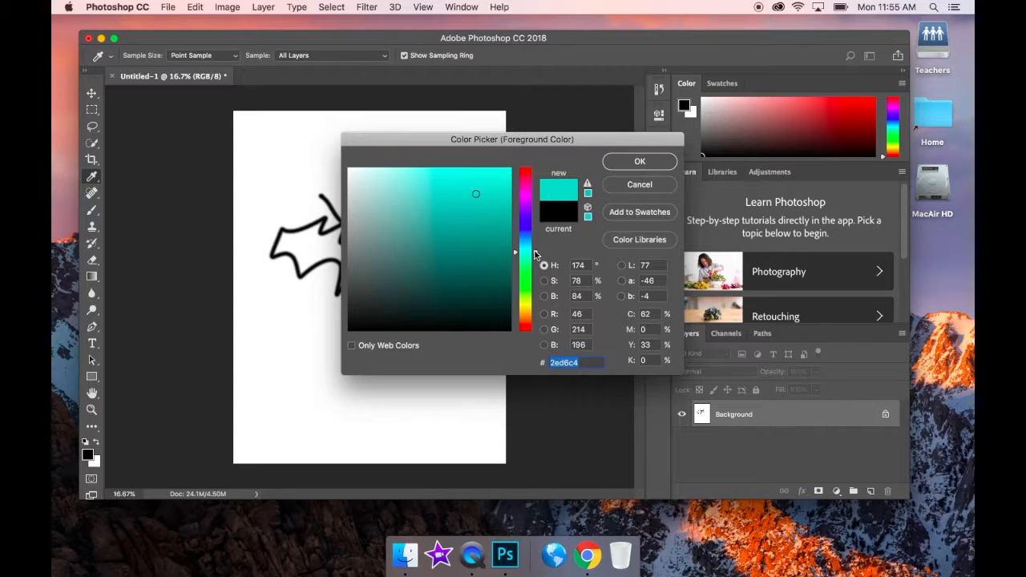
{"action": "left_click", "coordinate": [650, 163]}
{"action": "mouse_move", "coordinate": [361, 188]}
{"action": "left_mouse_down"}
{"action": "mouse_move", "coordinate": [353, 250]}
{"action": "mouse_move", "coordinate": [375, 269]}
{"action": "mouse_move", "coordinate": [361, 309]}
{"action": "left_mouse_up"}
- Paint a thick teal diagonal stroke at 200 px, then shrink the brush to 150
{"action": "key", "text": "bracketright"}
{"action": "key", "text": "bracketright"}
{"action": "key", "text": "bracketright"}
{"action": "key", "text": "bracketright"}
{"action": "key", "text": "bracketright"}
{"action": "key", "text": "bracketright"}
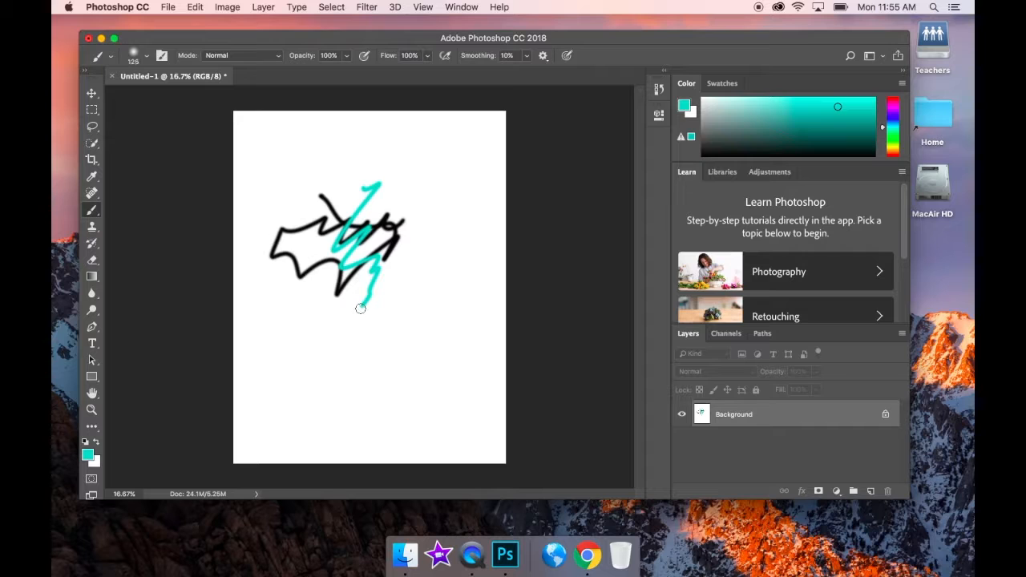
{"action": "mouse_move", "coordinate": [360, 308]}
{"action": "left_mouse_down"}
{"action": "mouse_move", "coordinate": [401, 229]}
{"action": "mouse_move", "coordinate": [365, 244]}
{"action": "mouse_move", "coordinate": [333, 303]}
{"action": "mouse_move", "coordinate": [360, 297]}
{"action": "left_mouse_up"}
{"action": "key", "text": "bracketleft"}
{"action": "key", "text": "bracketleft"}
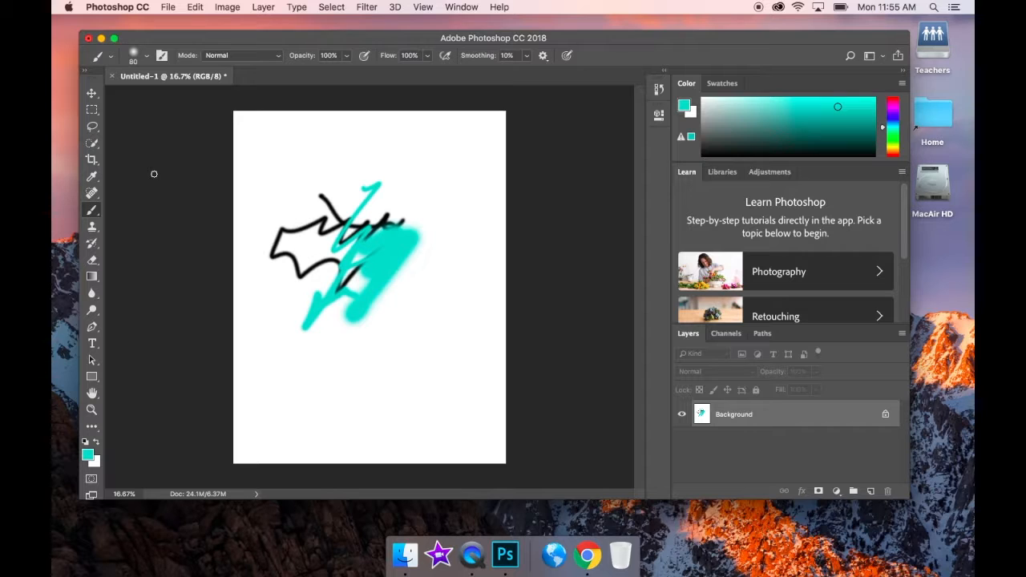
- Browse the brush preset folders and select Kyle's Concept Brushes – Foliage Mix at 306 px
{"action": "left_click", "coordinate": [146, 58]}
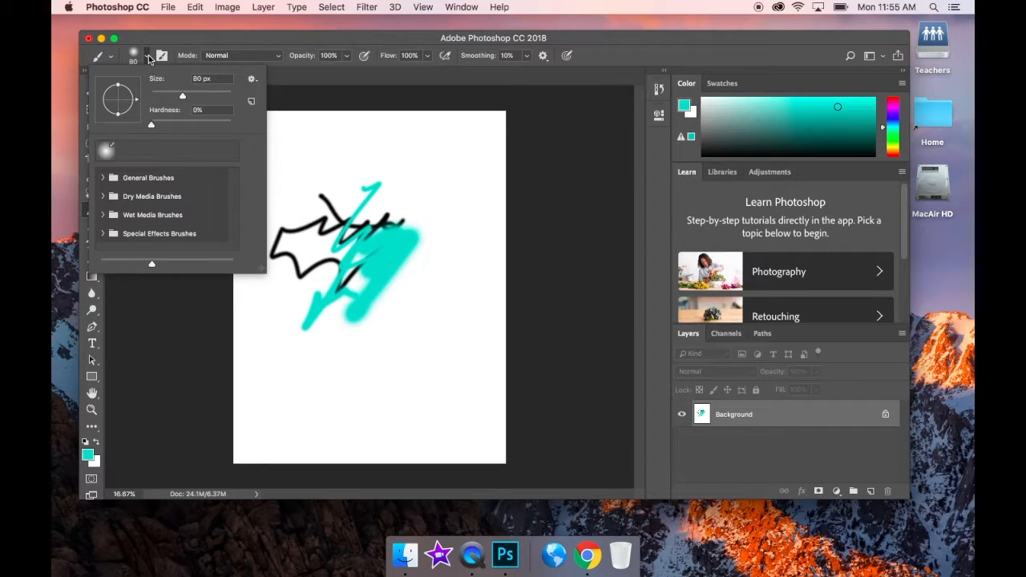
{"action": "left_click", "coordinate": [112, 57]}
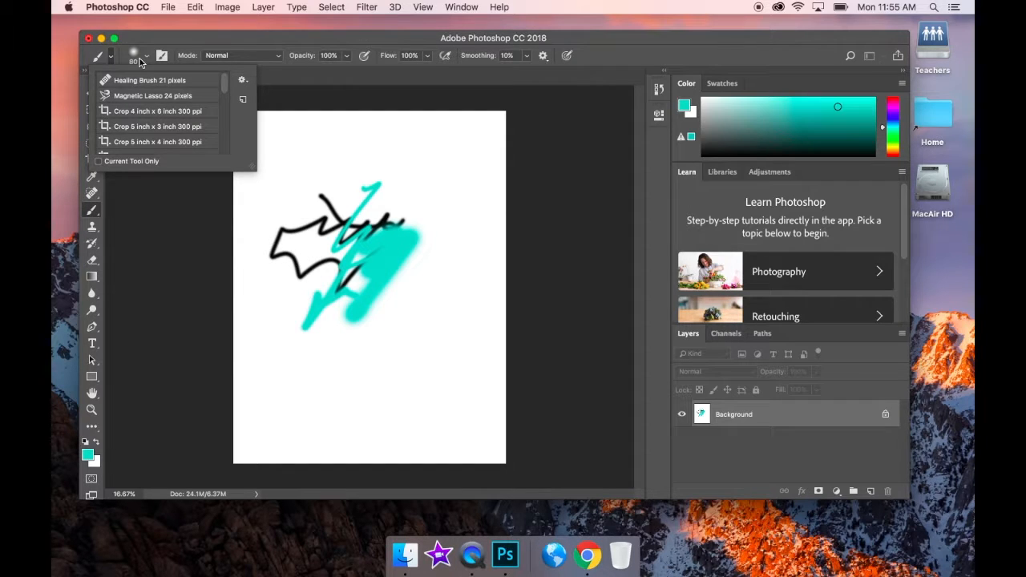
{"action": "left_click", "coordinate": [147, 59]}
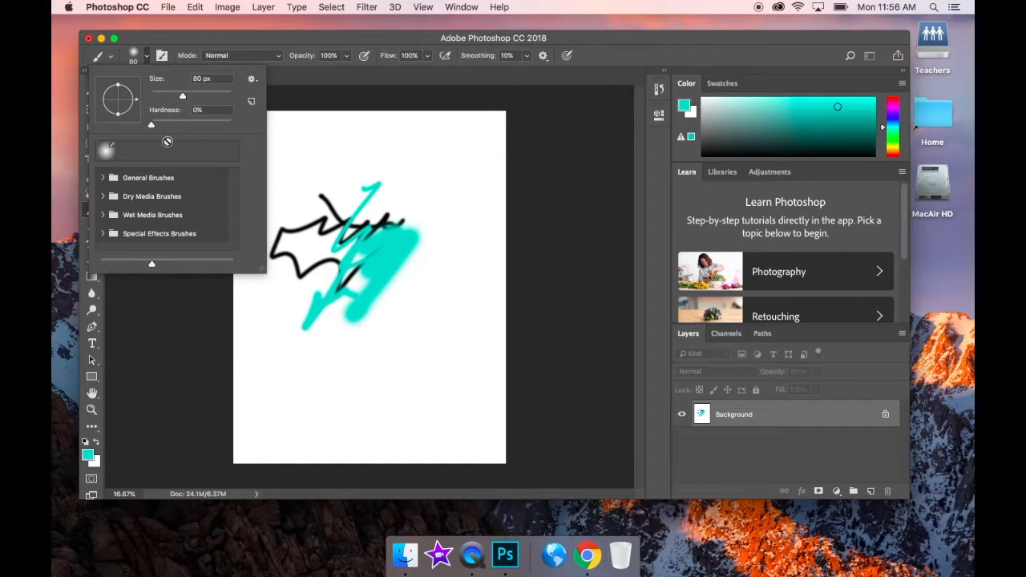
{"action": "left_click", "coordinate": [102, 181]}
{"action": "left_click_drag", "start_coordinate": [232, 177], "coordinate": [238, 245]}
{"action": "left_click", "coordinate": [103, 204]}
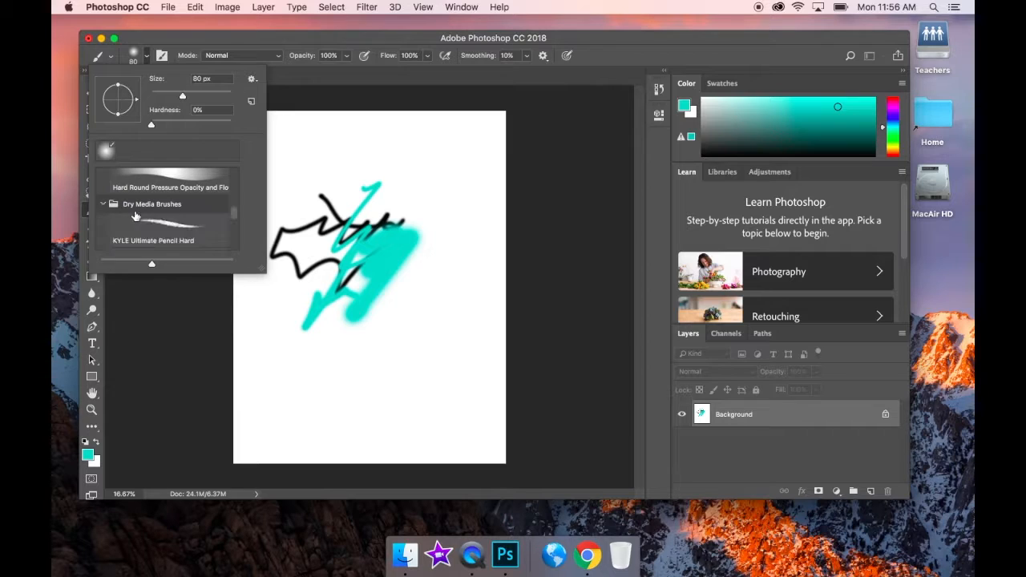
{"action": "left_click_drag", "start_coordinate": [233, 213], "coordinate": [234, 221]}
{"action": "left_click_drag", "start_coordinate": [234, 229], "coordinate": [234, 253]}
{"action": "left_click", "coordinate": [100, 223]}
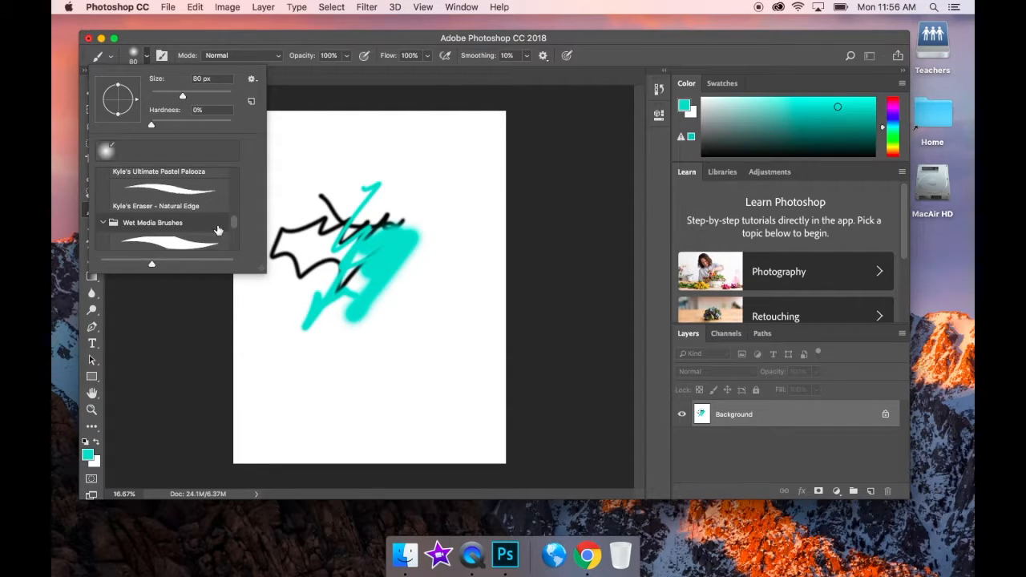
{"action": "left_click_drag", "start_coordinate": [234, 225], "coordinate": [237, 259]}
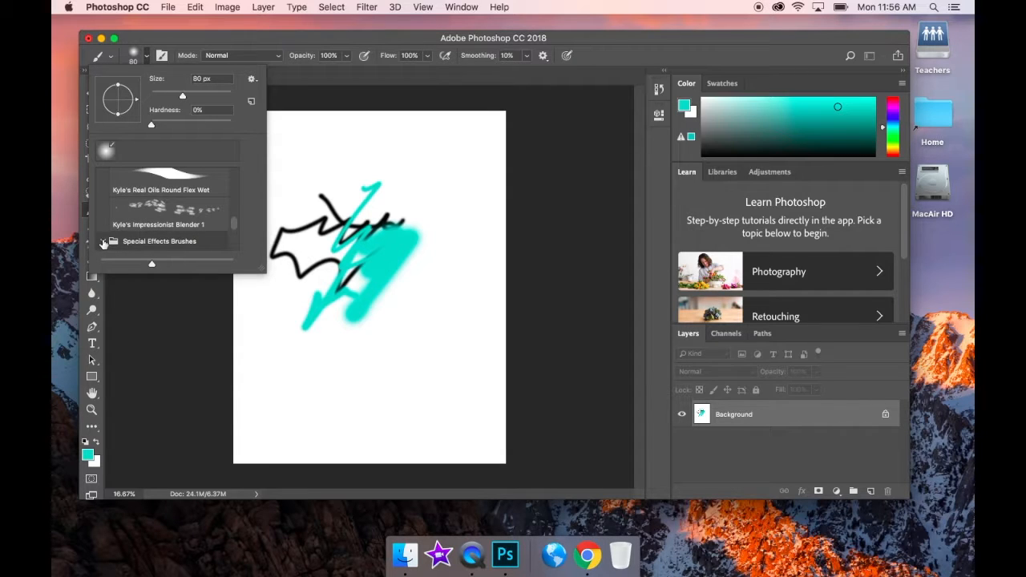
{"action": "left_click_drag", "start_coordinate": [234, 225], "coordinate": [236, 242]}
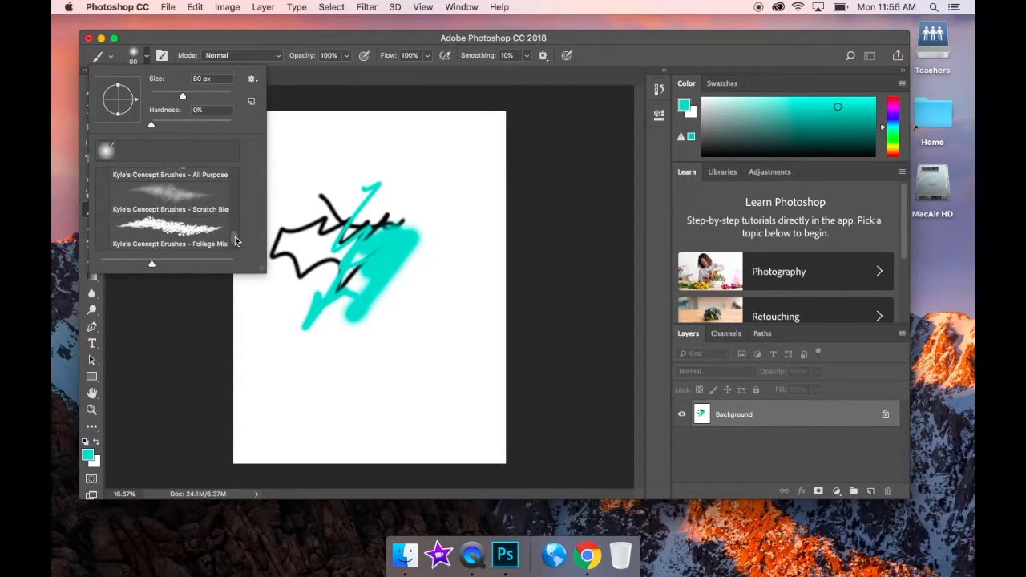
{"action": "left_click", "coordinate": [169, 229]}
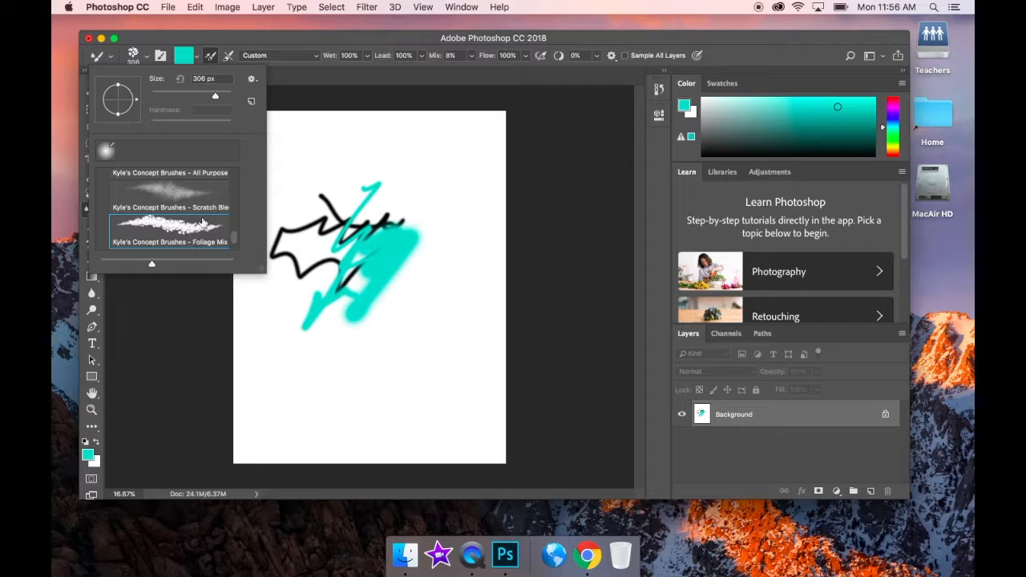
- Paint a Foliage Mix stroke over the sketch, then a 93%-hardness Hard Round band across the top
{"action": "mouse_move", "coordinate": [345, 165]}
{"action": "left_mouse_down"}
{"action": "mouse_move", "coordinate": [413, 201]}
{"action": "mouse_move", "coordinate": [433, 269]}
{"action": "mouse_move", "coordinate": [401, 284]}
{"action": "mouse_move", "coordinate": [321, 268]}
{"action": "mouse_move", "coordinate": [268, 197]}
{"action": "mouse_move", "coordinate": [377, 277]}
{"action": "left_mouse_up"}
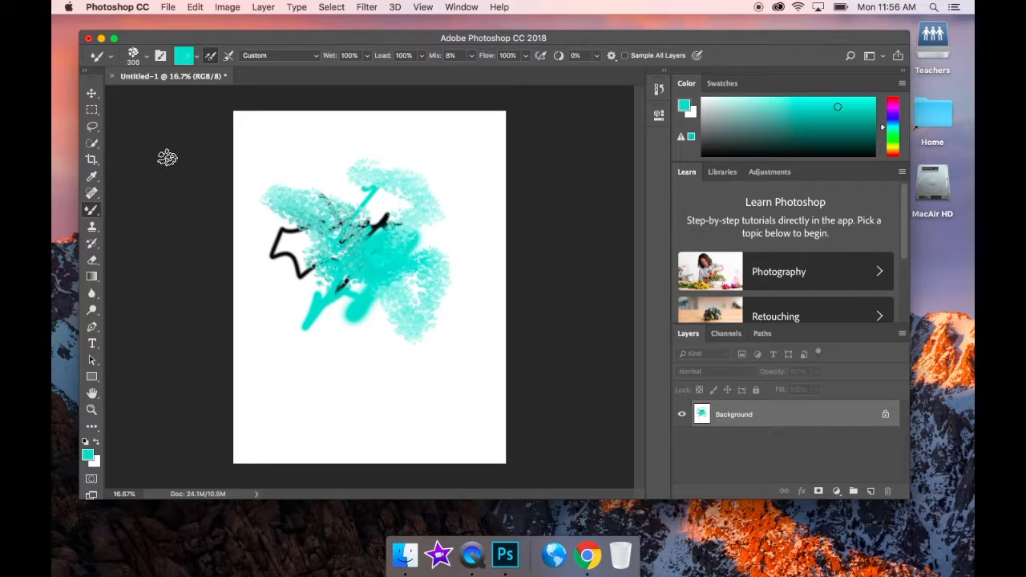
{"action": "left_click", "coordinate": [147, 58]}
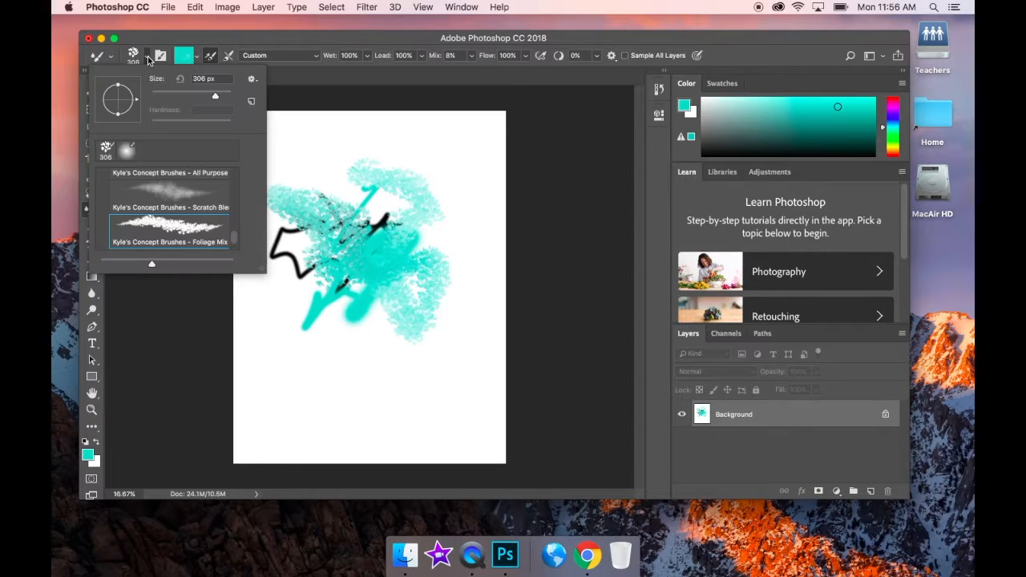
{"action": "scroll", "coordinate": [169, 201], "scroll_direction": "down", "scroll_amount": 2}
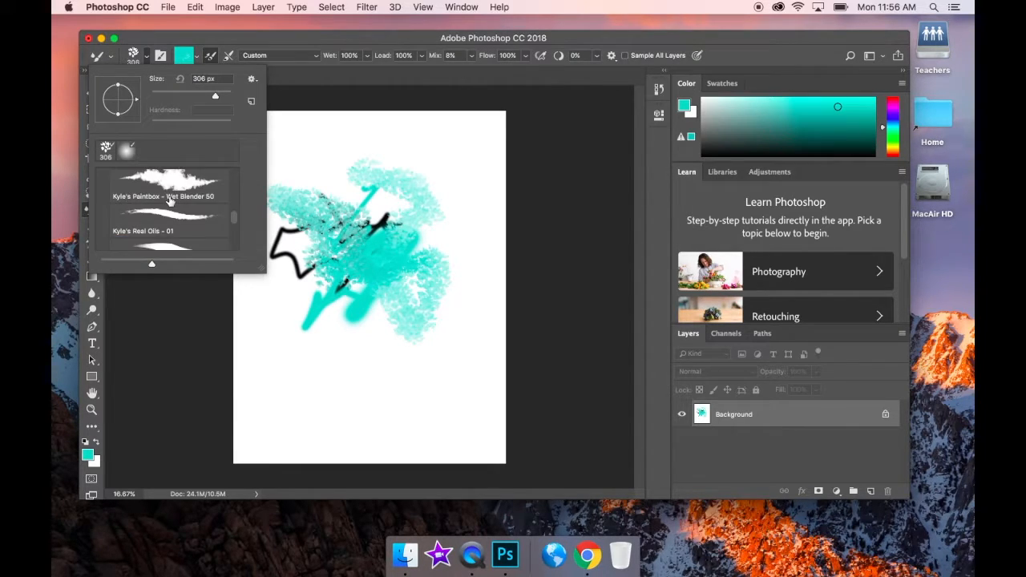
{"action": "scroll", "coordinate": [170, 201], "scroll_direction": "up", "scroll_amount": 5}
{"action": "left_click", "coordinate": [156, 192]}
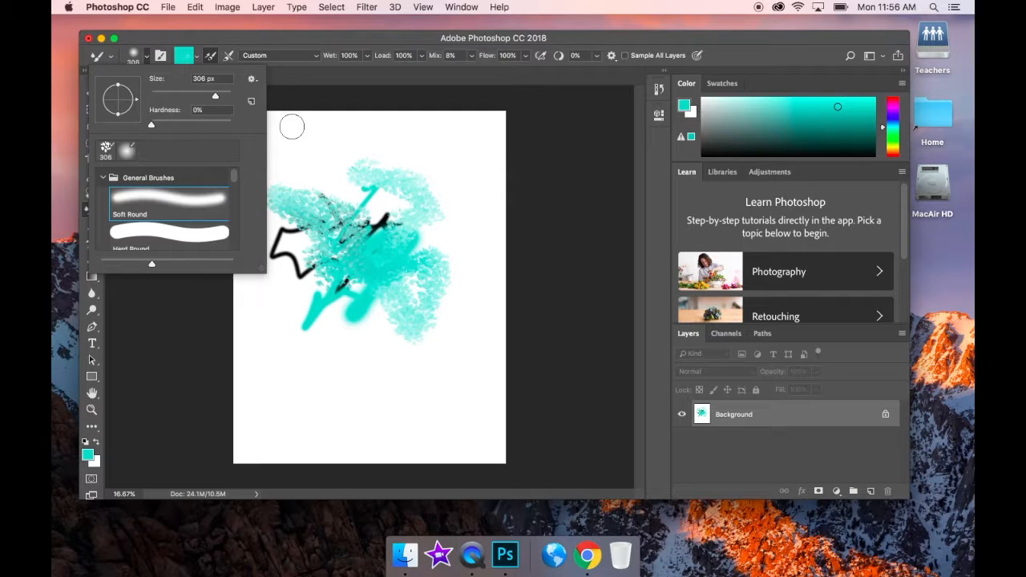
{"action": "left_click", "coordinate": [178, 236]}
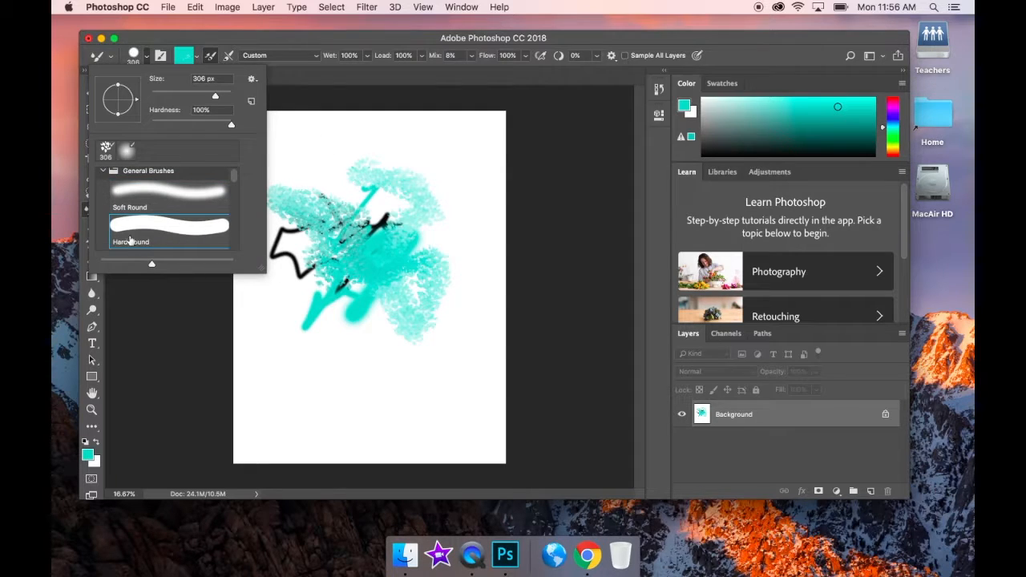
{"action": "left_click_drag", "start_coordinate": [231, 126], "coordinate": [198, 135]}
{"action": "left_click", "coordinate": [297, 143]}
{"action": "mouse_move", "coordinate": [297, 143]}
{"action": "left_mouse_down"}
{"action": "mouse_move", "coordinate": [387, 158]}
{"action": "mouse_move", "coordinate": [297, 145]}
{"action": "left_mouse_up"}
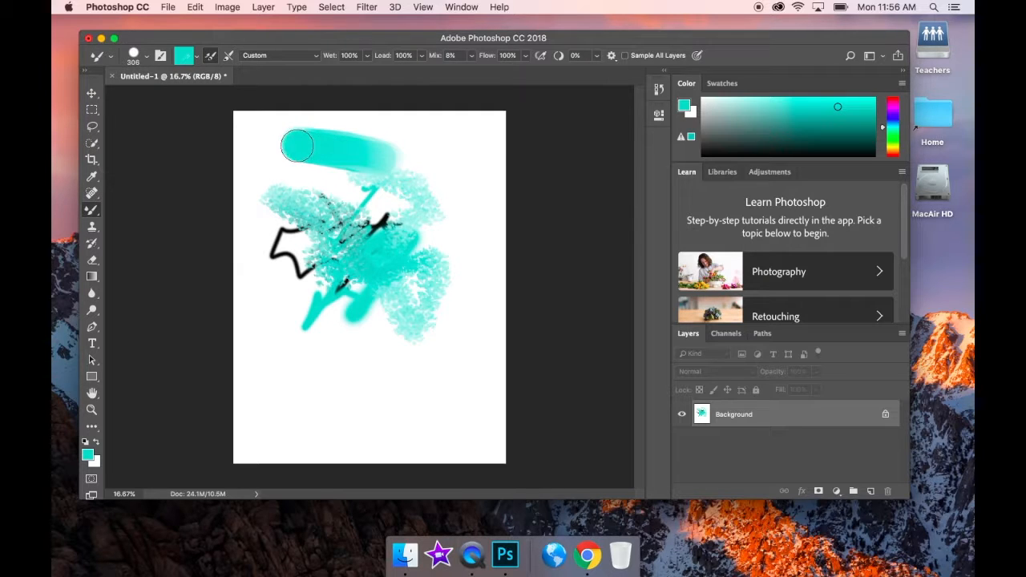
- Drop the round brush hardness to 11% and paint soft teal strokes around the canvas edges
{"action": "left_click", "coordinate": [146, 58]}
{"action": "left_click_drag", "start_coordinate": [231, 126], "coordinate": [160, 126]}
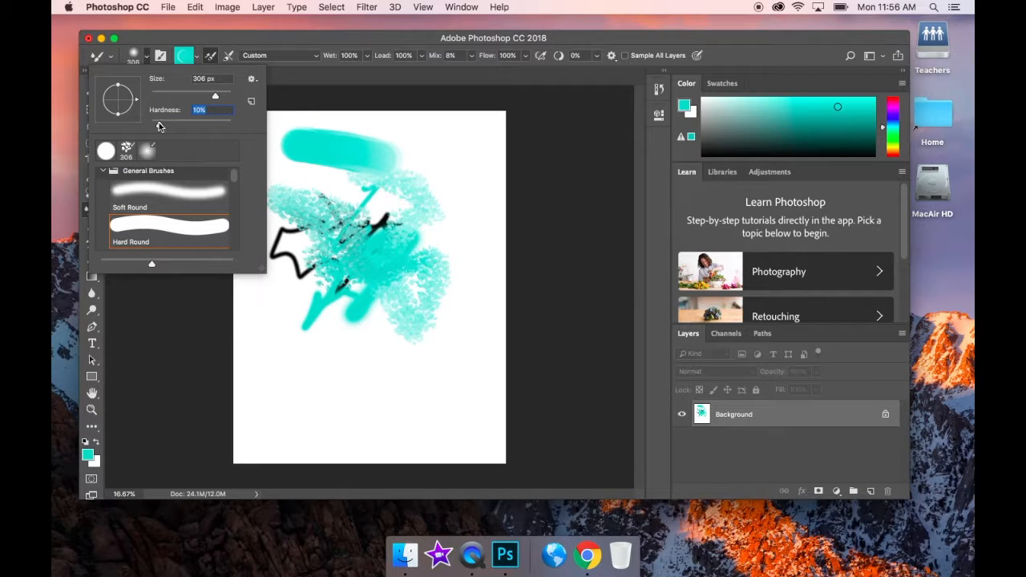
{"action": "mouse_move", "coordinate": [380, 131]}
{"action": "left_mouse_down"}
{"action": "mouse_move", "coordinate": [444, 174]}
{"action": "mouse_move", "coordinate": [365, 156]}
{"action": "mouse_move", "coordinate": [458, 183]}
{"action": "mouse_move", "coordinate": [449, 164]}
{"action": "mouse_move", "coordinate": [479, 197]}
{"action": "left_mouse_up"}
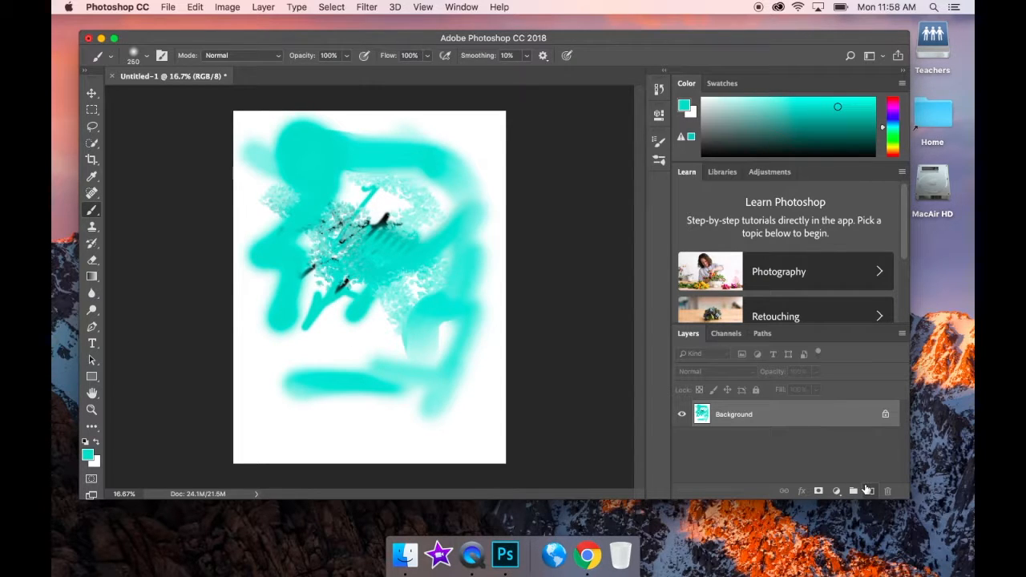
- Add Layer 1, unlock the Background, and delete the painted Layer 0
{"action": "left_click", "coordinate": [866, 489]}
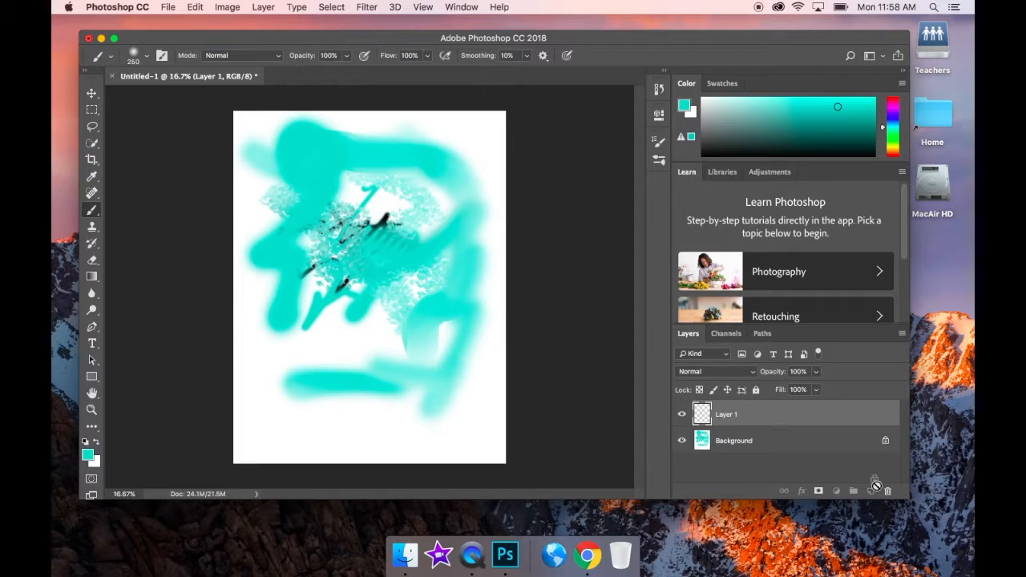
{"action": "left_click_drag", "start_coordinate": [877, 486], "coordinate": [888, 492]}
{"action": "left_click", "coordinate": [762, 417]}
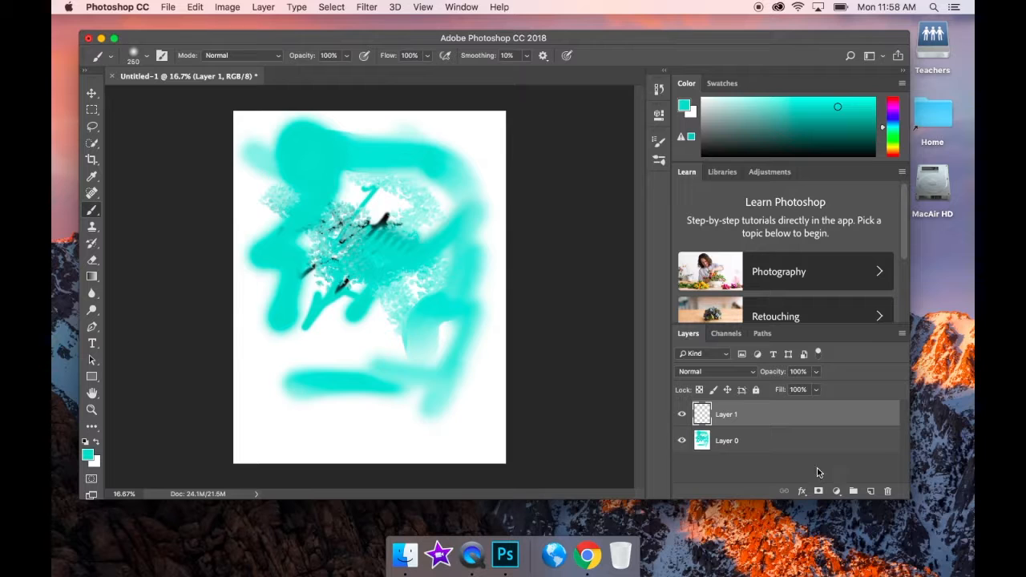
{"action": "left_click_drag", "start_coordinate": [779, 442], "coordinate": [887, 491]}
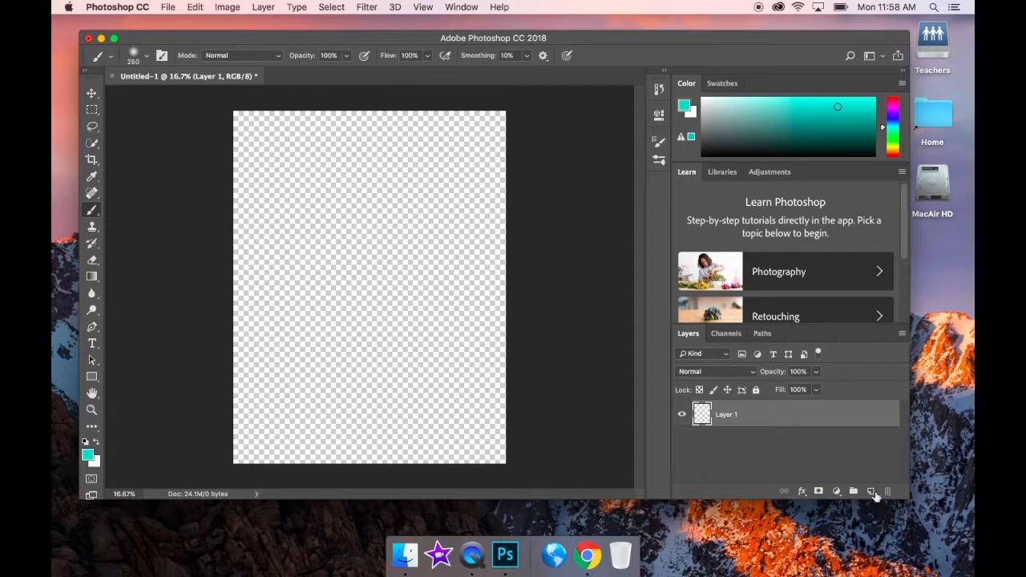
- Paint a large solid teal blob at the upper left of Layer 1
{"action": "left_click", "coordinate": [297, 183]}
{"action": "mouse_move", "coordinate": [323, 186]}
{"action": "left_mouse_down"}
{"action": "mouse_move", "coordinate": [281, 180]}
{"action": "mouse_move", "coordinate": [349, 196]}
{"action": "mouse_move", "coordinate": [358, 211]}
{"action": "mouse_move", "coordinate": [266, 231]}
{"action": "mouse_move", "coordinate": [342, 265]}
{"action": "mouse_move", "coordinate": [315, 244]}
{"action": "mouse_move", "coordinate": [284, 247]}
{"action": "left_mouse_up"}
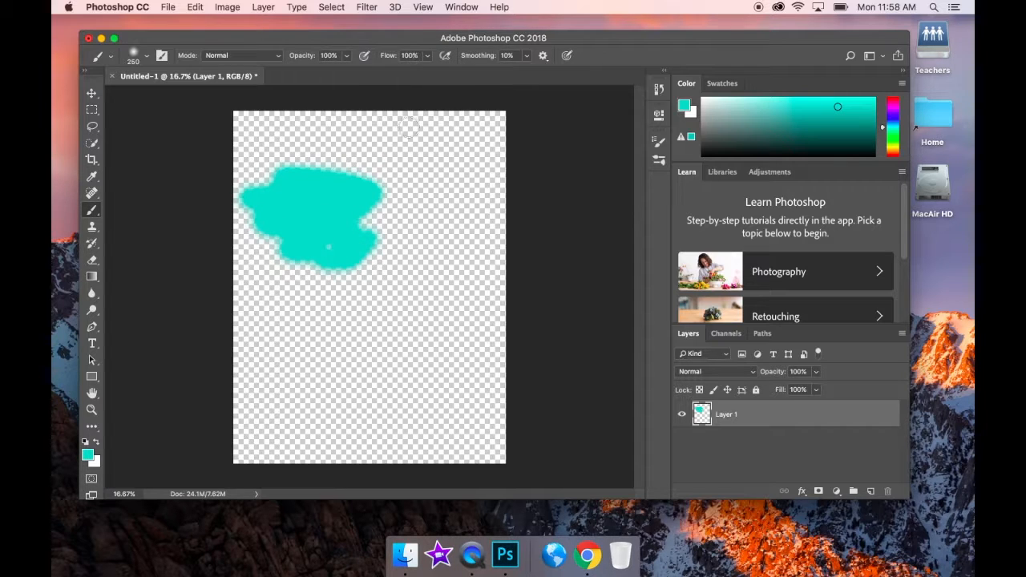
{"action": "mouse_move", "coordinate": [282, 258]}
{"action": "left_mouse_down"}
{"action": "mouse_move", "coordinate": [338, 257]}
{"action": "mouse_move", "coordinate": [294, 267]}
{"action": "mouse_move", "coordinate": [362, 224]}
{"action": "mouse_move", "coordinate": [299, 249]}
{"action": "left_mouse_up"}
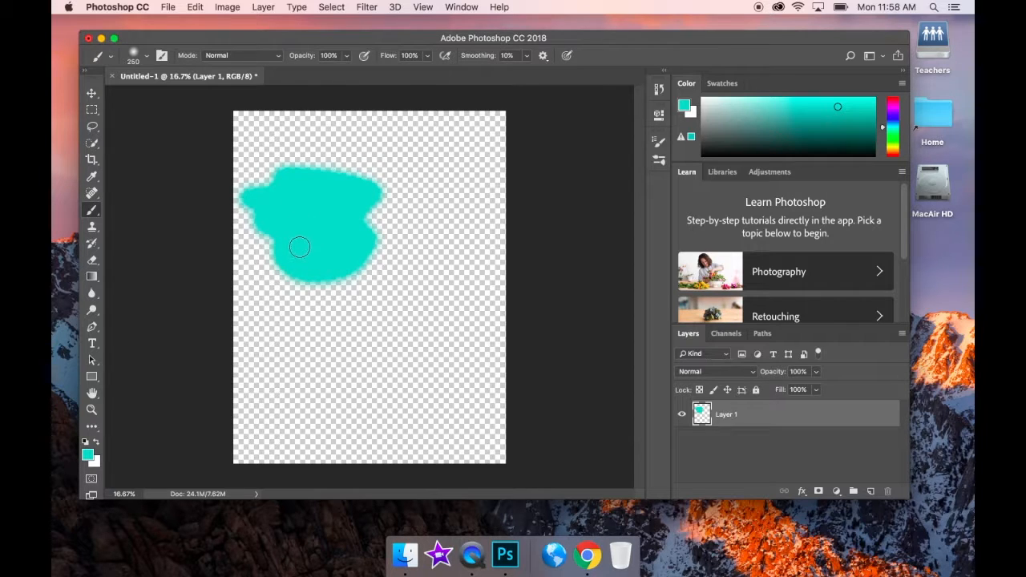
- Lower brush opacity to 8% and paint faint teal strokes to the right of the blob
{"action": "left_click", "coordinate": [347, 56]}
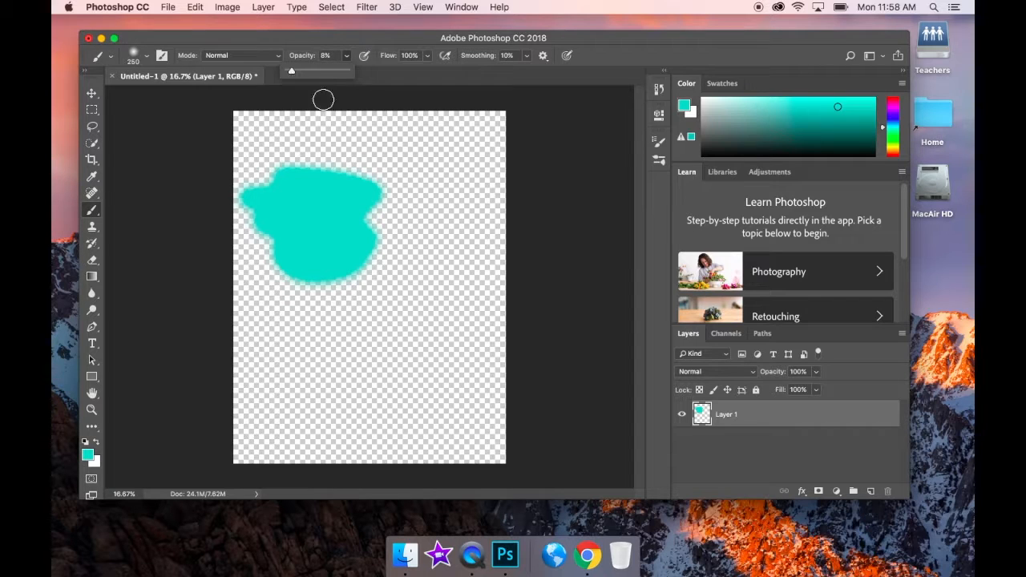
{"action": "left_click", "coordinate": [380, 159]}
{"action": "left_click_drag", "start_coordinate": [380, 158], "coordinate": [425, 199]}
{"action": "mouse_move", "coordinate": [372, 151]}
{"action": "left_mouse_down"}
{"action": "mouse_move", "coordinate": [405, 198]}
{"action": "mouse_move", "coordinate": [411, 212]}
{"action": "mouse_move", "coordinate": [402, 215]}
{"action": "mouse_move", "coordinate": [398, 171]}
{"action": "mouse_move", "coordinate": [369, 139]}
{"action": "mouse_move", "coordinate": [407, 189]}
{"action": "left_mouse_up"}
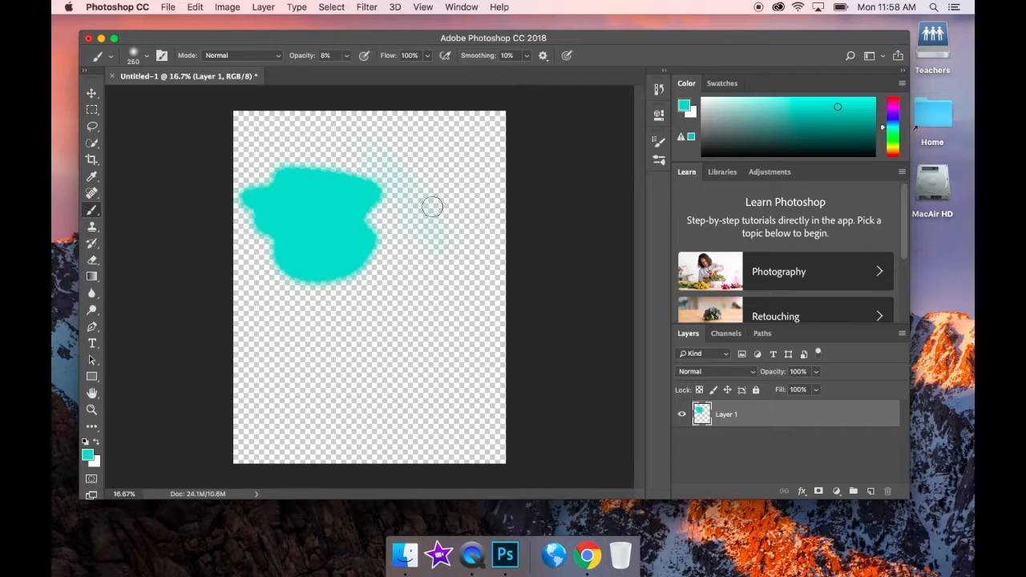
{"action": "left_click", "coordinate": [346, 56]}
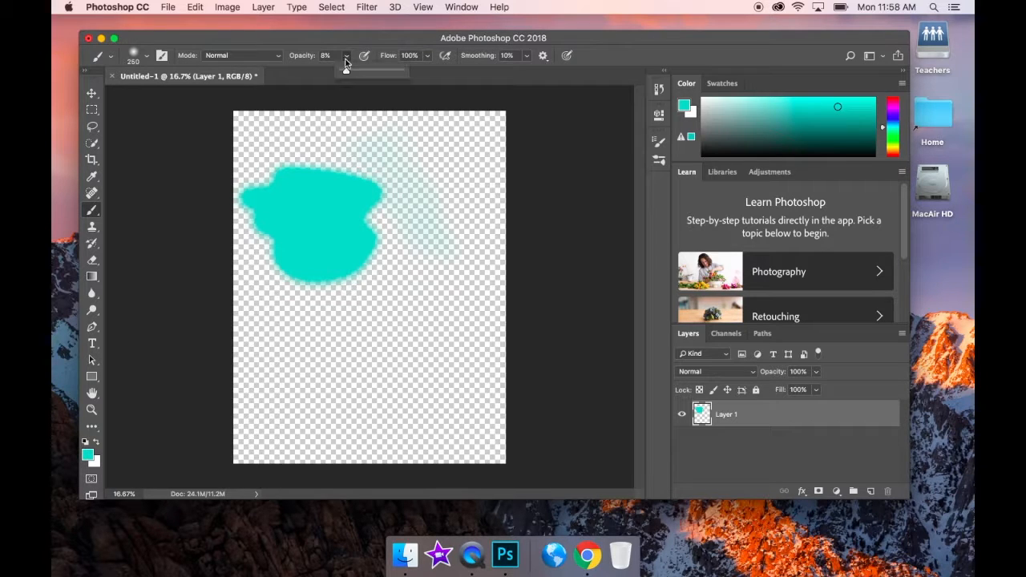
- Paint overlapping 55%-opacity teal strokes across the right and lower canvas, then return opacity to 100%
{"action": "left_click", "coordinate": [457, 149]}
{"action": "mouse_move", "coordinate": [456, 149]}
{"action": "left_mouse_down"}
{"action": "mouse_move", "coordinate": [463, 199]}
{"action": "mouse_move", "coordinate": [457, 142]}
{"action": "mouse_move", "coordinate": [455, 212]}
{"action": "mouse_move", "coordinate": [424, 193]}
{"action": "mouse_move", "coordinate": [424, 170]}
{"action": "mouse_move", "coordinate": [453, 239]}
{"action": "mouse_move", "coordinate": [408, 358]}
{"action": "mouse_move", "coordinate": [426, 297]}
{"action": "mouse_move", "coordinate": [411, 287]}
{"action": "mouse_move", "coordinate": [253, 371]}
{"action": "mouse_move", "coordinate": [339, 309]}
{"action": "mouse_move", "coordinate": [349, 317]}
{"action": "mouse_move", "coordinate": [343, 364]}
{"action": "mouse_move", "coordinate": [369, 365]}
{"action": "mouse_move", "coordinate": [384, 382]}
{"action": "mouse_move", "coordinate": [483, 341]}
{"action": "mouse_move", "coordinate": [365, 362]}
{"action": "mouse_move", "coordinate": [281, 358]}
{"action": "left_mouse_up"}
{"action": "mouse_move", "coordinate": [419, 391]}
{"action": "left_mouse_down"}
{"action": "mouse_move", "coordinate": [463, 187]}
{"action": "mouse_move", "coordinate": [442, 225]}
{"action": "mouse_move", "coordinate": [369, 293]}
{"action": "mouse_move", "coordinate": [453, 288]}
{"action": "mouse_move", "coordinate": [456, 326]}
{"action": "mouse_move", "coordinate": [479, 330]}
{"action": "mouse_move", "coordinate": [381, 287]}
{"action": "mouse_move", "coordinate": [429, 286]}
{"action": "left_mouse_up"}
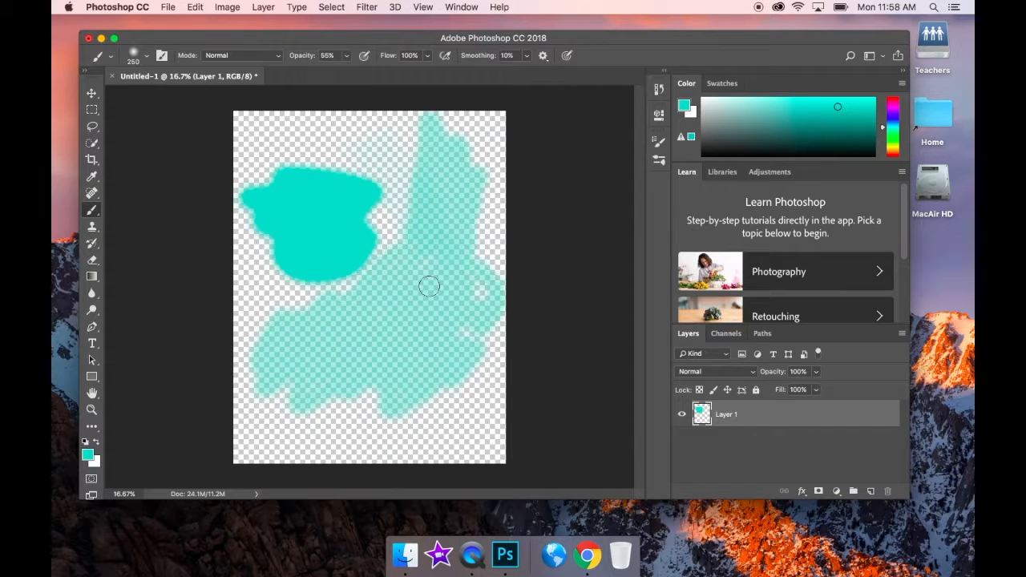
{"action": "mouse_move", "coordinate": [493, 423]}
{"action": "left_mouse_down"}
{"action": "mouse_move", "coordinate": [486, 406]}
{"action": "mouse_move", "coordinate": [433, 433]}
{"action": "mouse_move", "coordinate": [466, 359]}
{"action": "mouse_move", "coordinate": [435, 330]}
{"action": "mouse_move", "coordinate": [344, 374]}
{"action": "mouse_move", "coordinate": [360, 366]}
{"action": "mouse_move", "coordinate": [412, 385]}
{"action": "mouse_move", "coordinate": [487, 341]}
{"action": "mouse_move", "coordinate": [488, 394]}
{"action": "mouse_move", "coordinate": [380, 430]}
{"action": "left_mouse_up"}
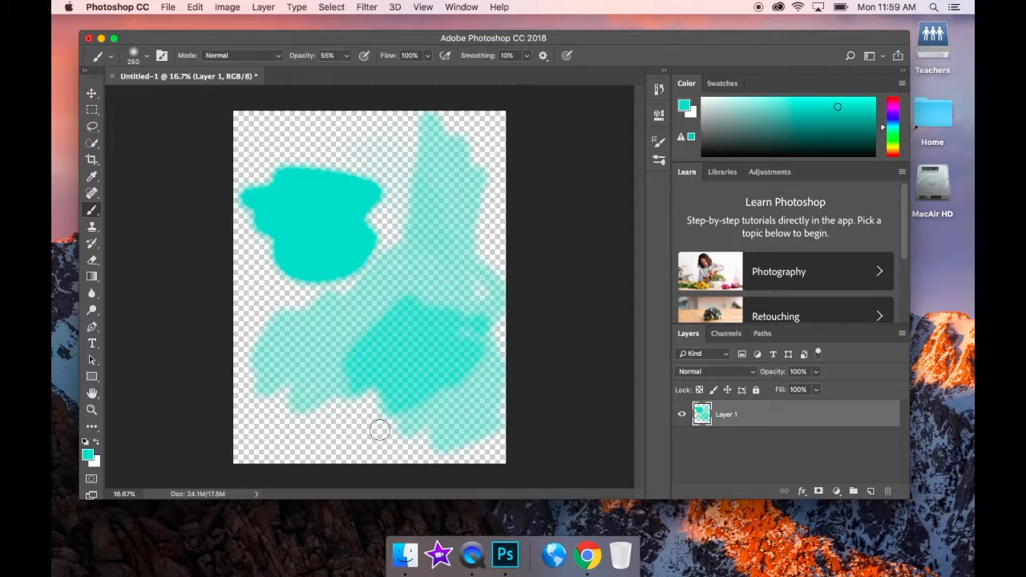
{"action": "mouse_move", "coordinate": [317, 432]}
{"action": "left_mouse_down"}
{"action": "mouse_move", "coordinate": [346, 408]}
{"action": "mouse_move", "coordinate": [427, 418]}
{"action": "mouse_move", "coordinate": [375, 379]}
{"action": "mouse_move", "coordinate": [364, 355]}
{"action": "mouse_move", "coordinate": [402, 369]}
{"action": "mouse_move", "coordinate": [336, 315]}
{"action": "mouse_move", "coordinate": [361, 353]}
{"action": "mouse_move", "coordinate": [411, 383]}
{"action": "mouse_move", "coordinate": [381, 369]}
{"action": "mouse_move", "coordinate": [414, 381]}
{"action": "mouse_move", "coordinate": [419, 368]}
{"action": "mouse_move", "coordinate": [395, 348]}
{"action": "mouse_move", "coordinate": [438, 321]}
{"action": "mouse_move", "coordinate": [453, 277]}
{"action": "mouse_move", "coordinate": [439, 301]}
{"action": "mouse_move", "coordinate": [495, 216]}
{"action": "mouse_move", "coordinate": [397, 348]}
{"action": "mouse_move", "coordinate": [444, 263]}
{"action": "mouse_move", "coordinate": [335, 332]}
{"action": "mouse_move", "coordinate": [368, 320]}
{"action": "left_mouse_up"}
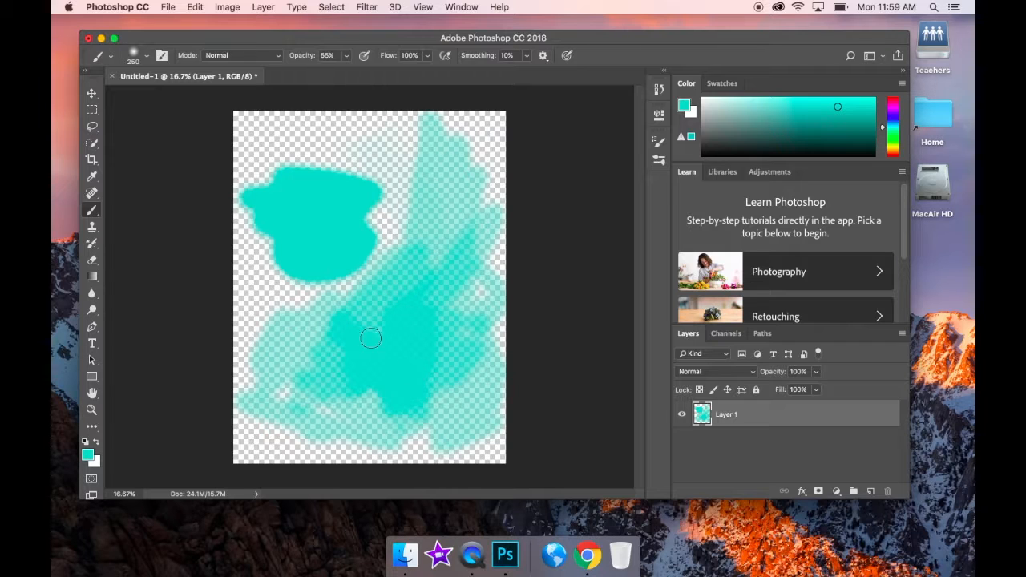
{"action": "mouse_move", "coordinate": [419, 360]}
{"action": "left_mouse_down"}
{"action": "mouse_move", "coordinate": [355, 352]}
{"action": "mouse_move", "coordinate": [365, 308]}
{"action": "mouse_move", "coordinate": [324, 340]}
{"action": "mouse_move", "coordinate": [309, 312]}
{"action": "left_mouse_up"}
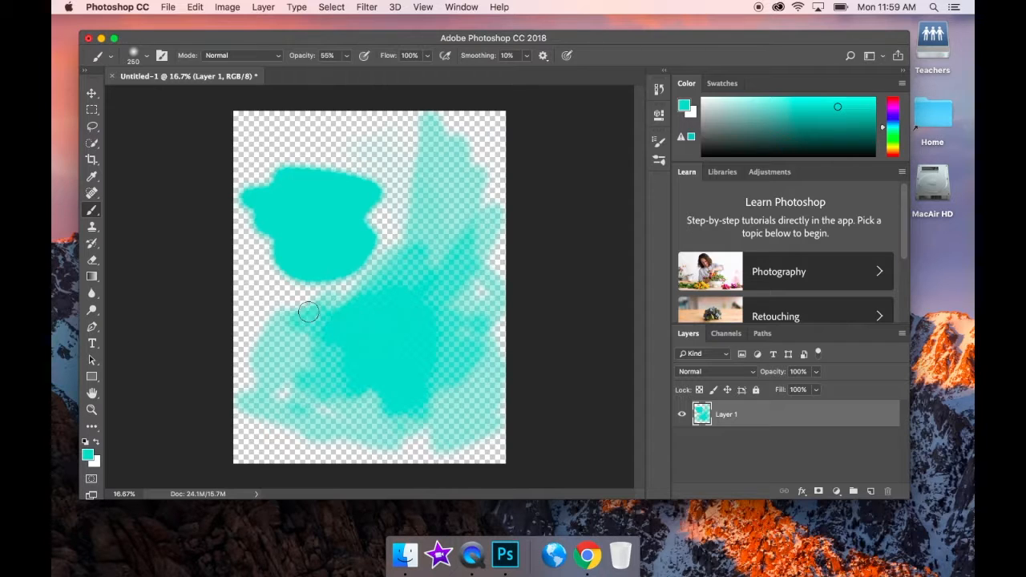
{"action": "left_click_drag", "start_coordinate": [348, 74], "coordinate": [401, 76]}
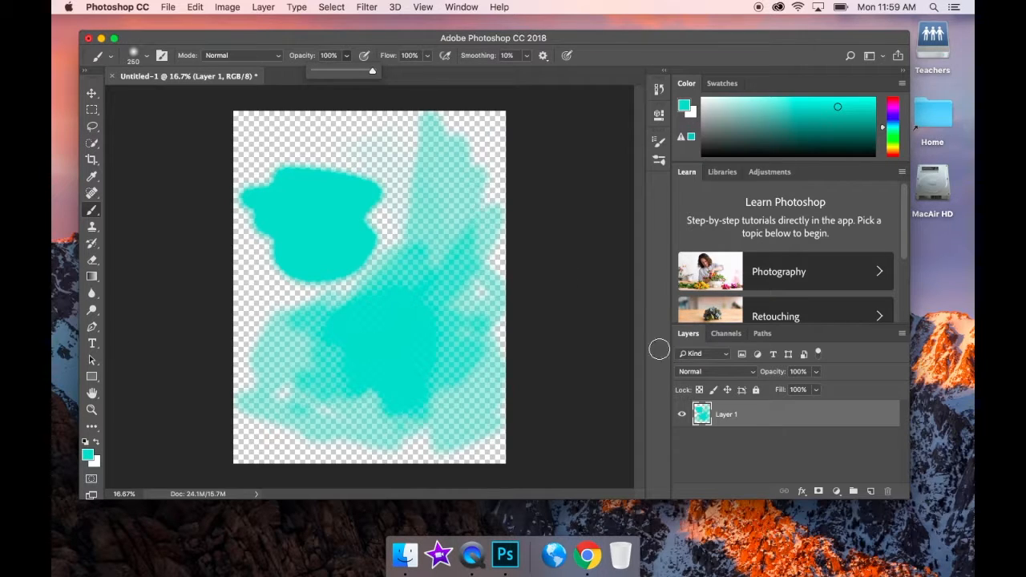
- Replace Layer 1 with a new empty Layer 2 and set brush flow to 25%
{"action": "left_click", "coordinate": [871, 490]}
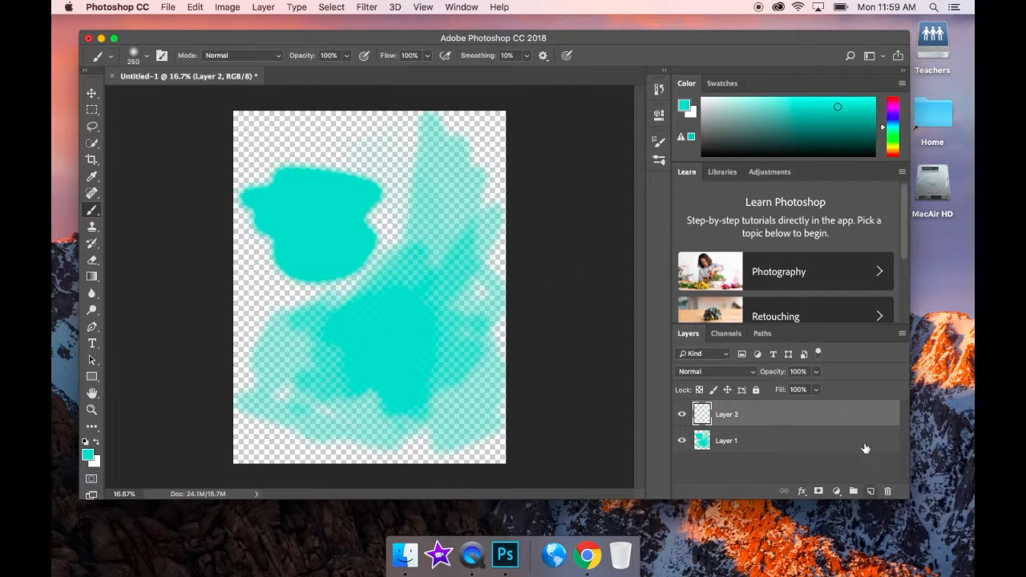
{"action": "left_click_drag", "start_coordinate": [862, 449], "coordinate": [888, 490]}
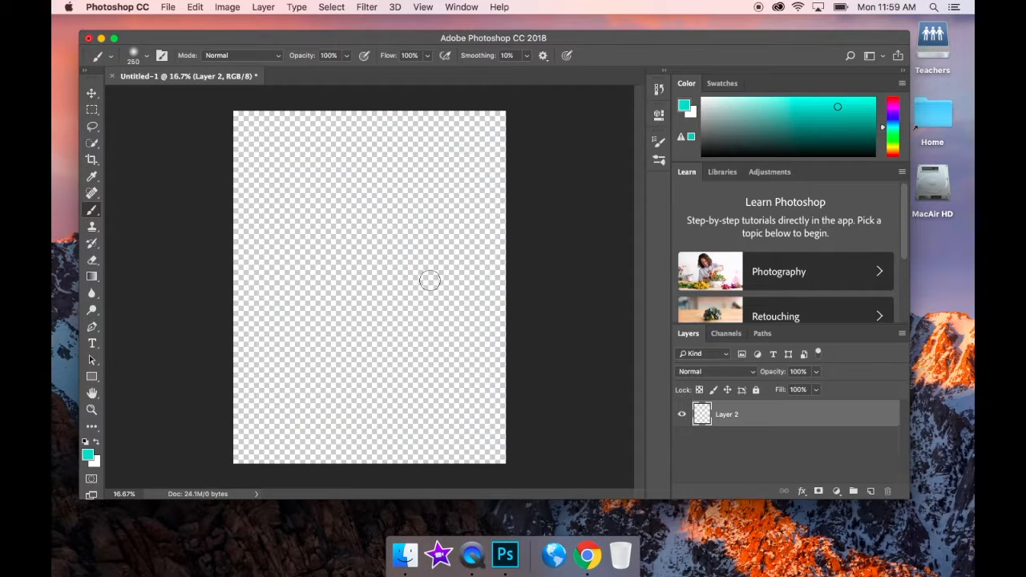
{"action": "left_click", "coordinate": [426, 56]}
{"action": "left_click_drag", "start_coordinate": [428, 72], "coordinate": [383, 75]}
{"action": "mouse_move", "coordinate": [332, 177]}
{"action": "left_mouse_down"}
{"action": "mouse_move", "coordinate": [333, 238]}
{"action": "mouse_move", "coordinate": [366, 254]}
{"action": "mouse_move", "coordinate": [395, 194]}
{"action": "mouse_move", "coordinate": [413, 199]}
{"action": "mouse_move", "coordinate": [399, 257]}
{"action": "mouse_move", "coordinate": [357, 309]}
{"action": "mouse_move", "coordinate": [369, 333]}
{"action": "mouse_move", "coordinate": [438, 225]}
{"action": "mouse_move", "coordinate": [368, 324]}
{"action": "mouse_move", "coordinate": [442, 284]}
{"action": "mouse_move", "coordinate": [455, 341]}
{"action": "mouse_move", "coordinate": [399, 387]}
{"action": "mouse_move", "coordinate": [409, 309]}
{"action": "left_mouse_up"}
- Paint a large teal mass with zigzag strokes, filling its right side and bottom edge
{"action": "mouse_move", "coordinate": [364, 352]}
{"action": "left_mouse_down"}
{"action": "mouse_move", "coordinate": [420, 251]}
{"action": "mouse_move", "coordinate": [386, 266]}
{"action": "mouse_move", "coordinate": [380, 237]}
{"action": "mouse_move", "coordinate": [288, 225]}
{"action": "mouse_move", "coordinate": [237, 227]}
{"action": "mouse_move", "coordinate": [226, 237]}
{"action": "mouse_move", "coordinate": [244, 286]}
{"action": "mouse_move", "coordinate": [369, 256]}
{"action": "mouse_move", "coordinate": [404, 264]}
{"action": "mouse_move", "coordinate": [476, 327]}
{"action": "mouse_move", "coordinate": [334, 324]}
{"action": "mouse_move", "coordinate": [316, 275]}
{"action": "mouse_move", "coordinate": [327, 185]}
{"action": "mouse_move", "coordinate": [335, 206]}
{"action": "mouse_move", "coordinate": [290, 313]}
{"action": "mouse_move", "coordinate": [306, 344]}
{"action": "mouse_move", "coordinate": [409, 352]}
{"action": "mouse_move", "coordinate": [493, 328]}
{"action": "mouse_move", "coordinate": [368, 312]}
{"action": "mouse_move", "coordinate": [355, 250]}
{"action": "mouse_move", "coordinate": [326, 270]}
{"action": "mouse_move", "coordinate": [323, 251]}
{"action": "mouse_move", "coordinate": [347, 195]}
{"action": "mouse_move", "coordinate": [417, 163]}
{"action": "mouse_move", "coordinate": [383, 199]}
{"action": "mouse_move", "coordinate": [371, 172]}
{"action": "mouse_move", "coordinate": [362, 225]}
{"action": "mouse_move", "coordinate": [383, 244]}
{"action": "mouse_move", "coordinate": [447, 225]}
{"action": "mouse_move", "coordinate": [479, 250]}
{"action": "mouse_move", "coordinate": [381, 239]}
{"action": "mouse_move", "coordinate": [365, 202]}
{"action": "mouse_move", "coordinate": [314, 181]}
{"action": "mouse_move", "coordinate": [326, 148]}
{"action": "mouse_move", "coordinate": [283, 183]}
{"action": "mouse_move", "coordinate": [265, 180]}
{"action": "mouse_move", "coordinate": [242, 273]}
{"action": "mouse_move", "coordinate": [257, 386]}
{"action": "mouse_move", "coordinate": [283, 208]}
{"action": "mouse_move", "coordinate": [302, 251]}
{"action": "mouse_move", "coordinate": [285, 281]}
{"action": "mouse_move", "coordinate": [320, 330]}
{"action": "mouse_move", "coordinate": [350, 305]}
{"action": "mouse_move", "coordinate": [344, 320]}
{"action": "mouse_move", "coordinate": [383, 335]}
{"action": "mouse_move", "coordinate": [382, 350]}
{"action": "mouse_move", "coordinate": [411, 359]}
{"action": "mouse_move", "coordinate": [456, 340]}
{"action": "mouse_move", "coordinate": [395, 274]}
{"action": "left_mouse_up"}
{"action": "left_click_drag", "start_coordinate": [296, 336], "coordinate": [358, 318]}
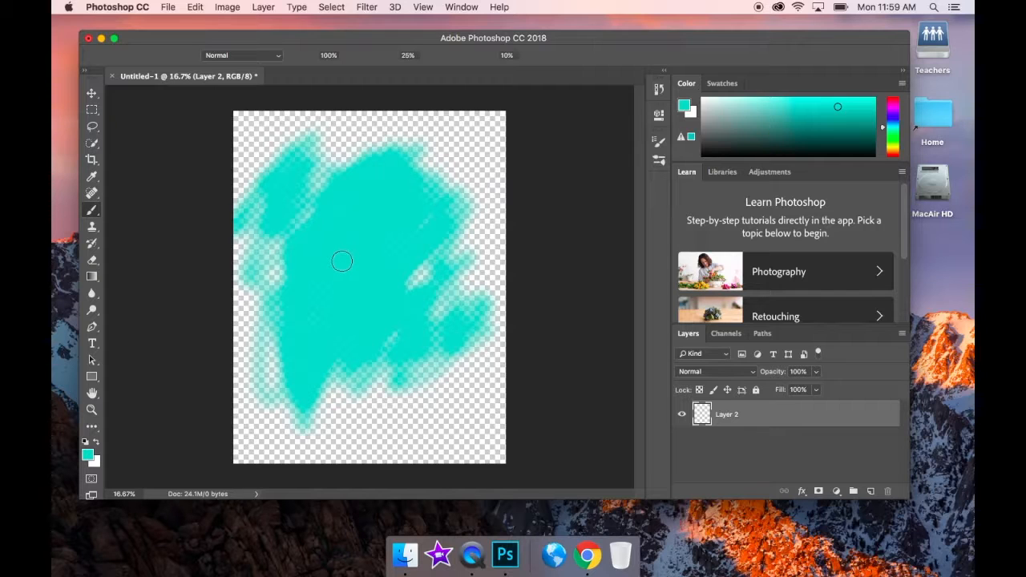
{"action": "mouse_move", "coordinate": [366, 294]}
{"action": "left_mouse_down"}
{"action": "mouse_move", "coordinate": [413, 292]}
{"action": "mouse_move", "coordinate": [463, 165]}
{"action": "mouse_move", "coordinate": [439, 293]}
{"action": "mouse_move", "coordinate": [479, 207]}
{"action": "mouse_move", "coordinate": [468, 184]}
{"action": "mouse_move", "coordinate": [478, 352]}
{"action": "mouse_move", "coordinate": [447, 316]}
{"action": "left_mouse_up"}
{"action": "mouse_move", "coordinate": [449, 356]}
{"action": "left_mouse_down"}
{"action": "mouse_move", "coordinate": [371, 414]}
{"action": "mouse_move", "coordinate": [305, 437]}
{"action": "mouse_move", "coordinate": [456, 362]}
{"action": "mouse_move", "coordinate": [269, 98]}
{"action": "mouse_move", "coordinate": [385, 145]}
{"action": "left_mouse_up"}
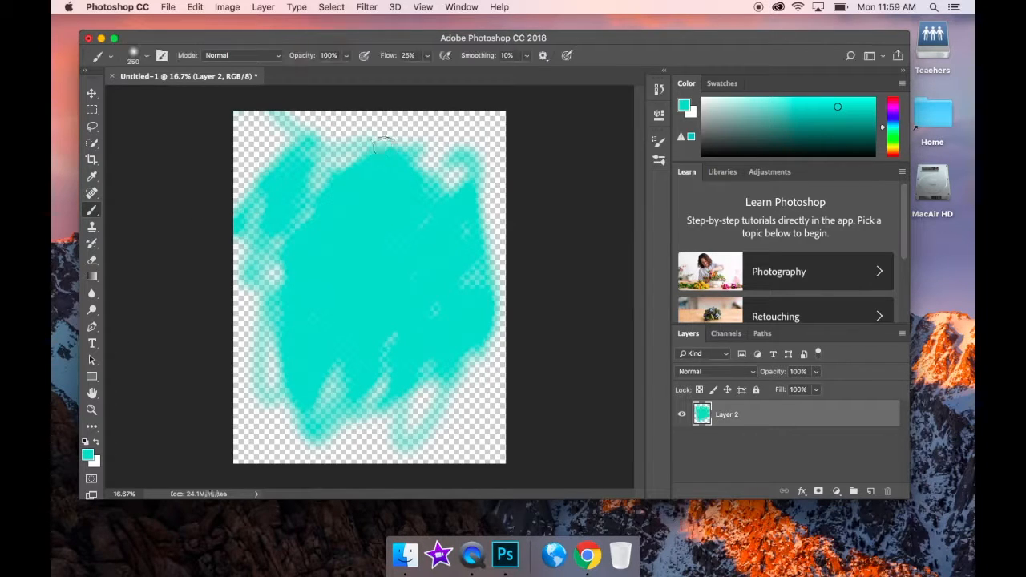
- Set the brush to 14% opacity and a 175 px size
{"action": "left_click", "coordinate": [347, 57]}
{"action": "left_click_drag", "start_coordinate": [346, 75], "coordinate": [298, 76]}
{"action": "mouse_move", "coordinate": [344, 137]}
{"action": "left_mouse_down"}
{"action": "mouse_move", "coordinate": [453, 138]}
{"action": "mouse_move", "coordinate": [305, 130]}
{"action": "mouse_move", "coordinate": [410, 136]}
{"action": "mouse_move", "coordinate": [424, 117]}
{"action": "mouse_move", "coordinate": [325, 132]}
{"action": "mouse_move", "coordinate": [366, 126]}
{"action": "left_mouse_up"}
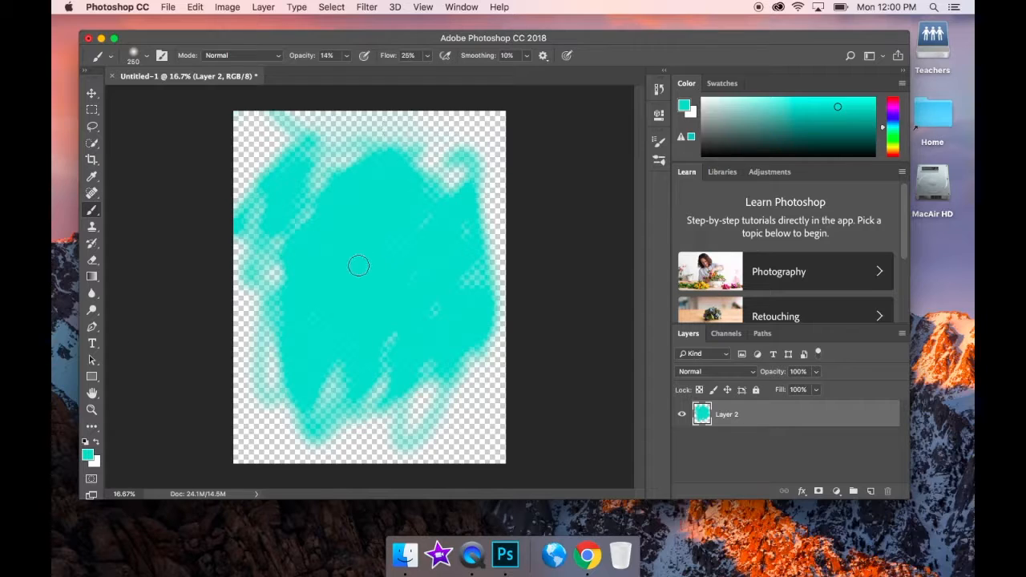
{"action": "key", "text": "bracketright"}
{"action": "key", "text": "bracketright"}
{"action": "key", "text": "bracketright"}
{"action": "key", "text": "bracketright"}
{"action": "key", "text": "bracketright"}
{"action": "key", "text": "bracketright"}
{"action": "key", "text": "bracketright"}
{"action": "key", "text": "bracketright"}
{"action": "key", "text": "bracketleft"}
{"action": "key", "text": "bracketleft"}
{"action": "key", "text": "bracketleft"}
{"action": "key", "text": "bracketleft"}
{"action": "key", "text": "bracketleft"}
{"action": "key", "text": "bracketleft"}
{"action": "key", "text": "bracketleft"}
{"action": "key", "text": "bracketleft"}
{"action": "key", "text": "bracketleft"}
{"action": "key", "text": "bracketleft"}
{"action": "key", "text": "bracketleft"}
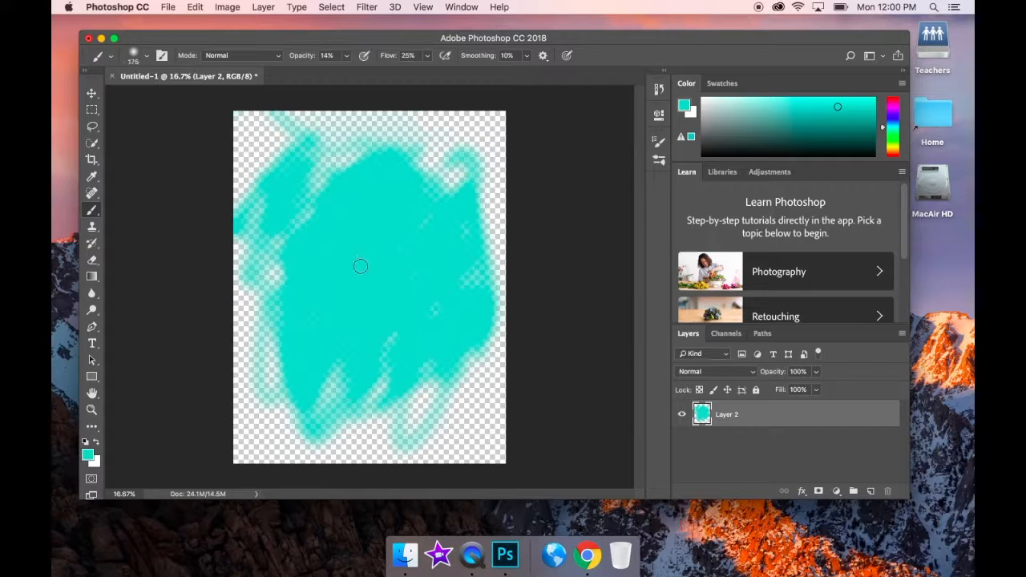